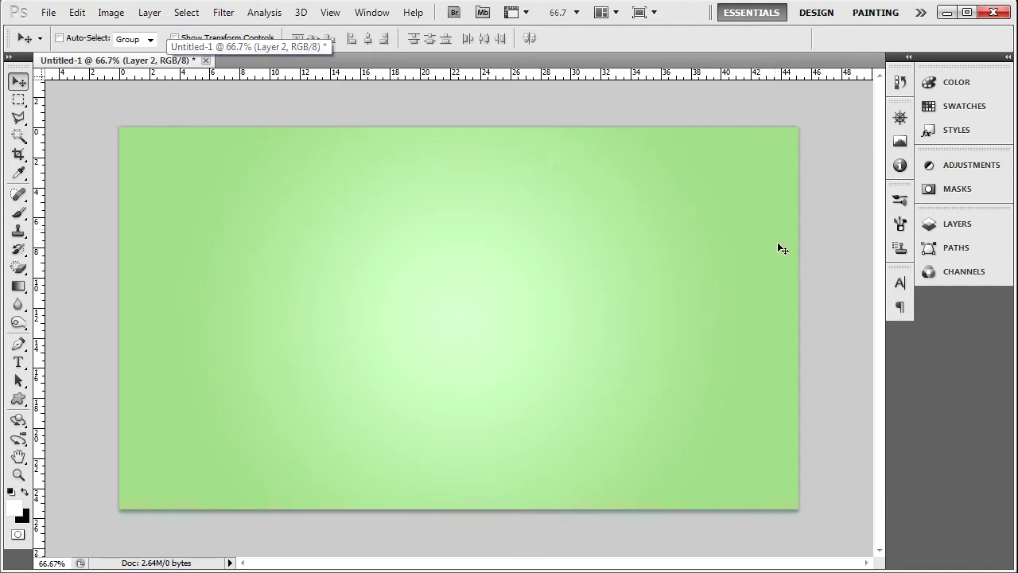
Collapse Layer 2's effects list in the Layers panel and tuck the panel back into the dock
{"action": "left_click", "coordinate": [951, 223]}
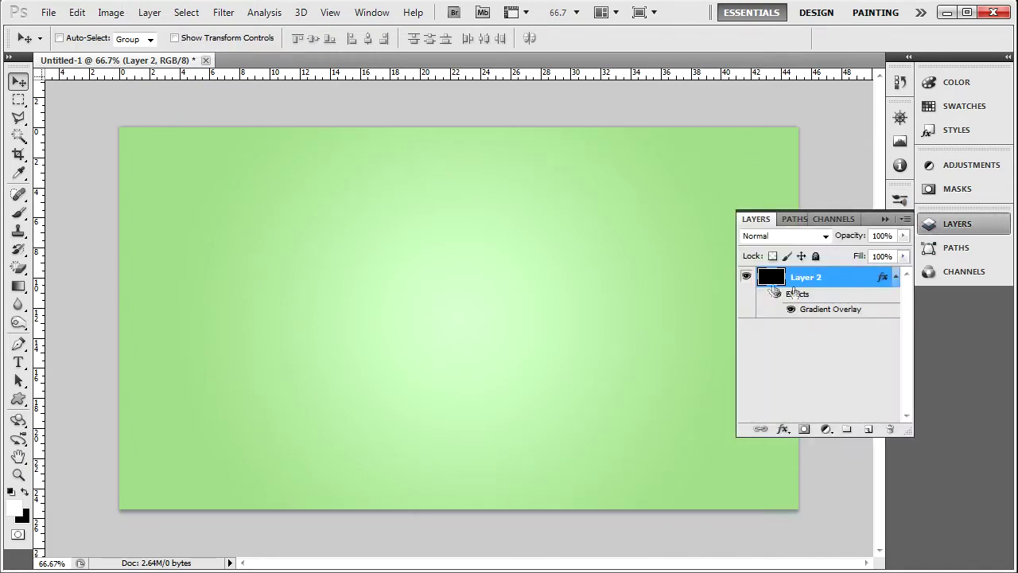
{"action": "left_click", "coordinate": [896, 277]}
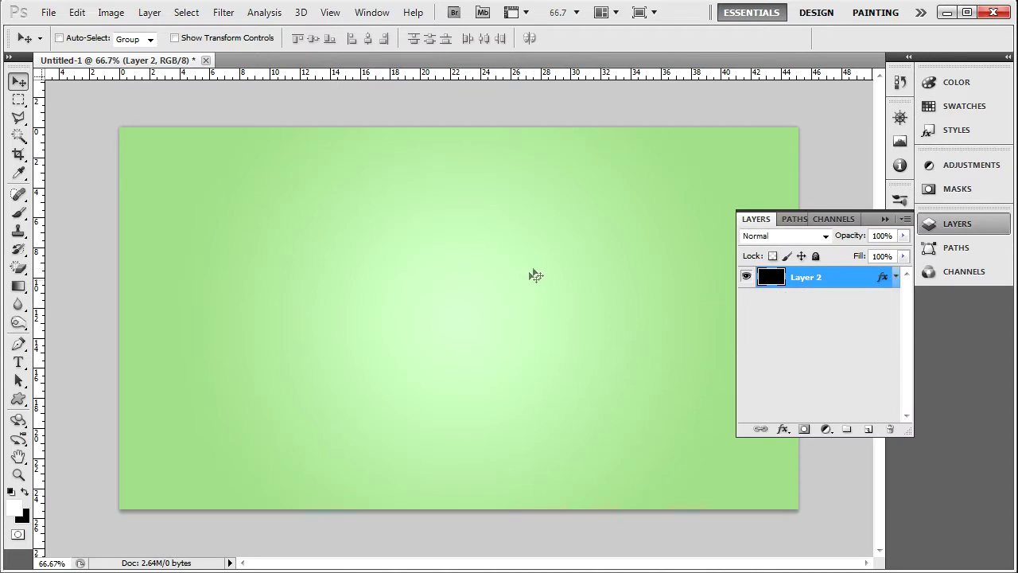
{"action": "left_click", "coordinate": [886, 219]}
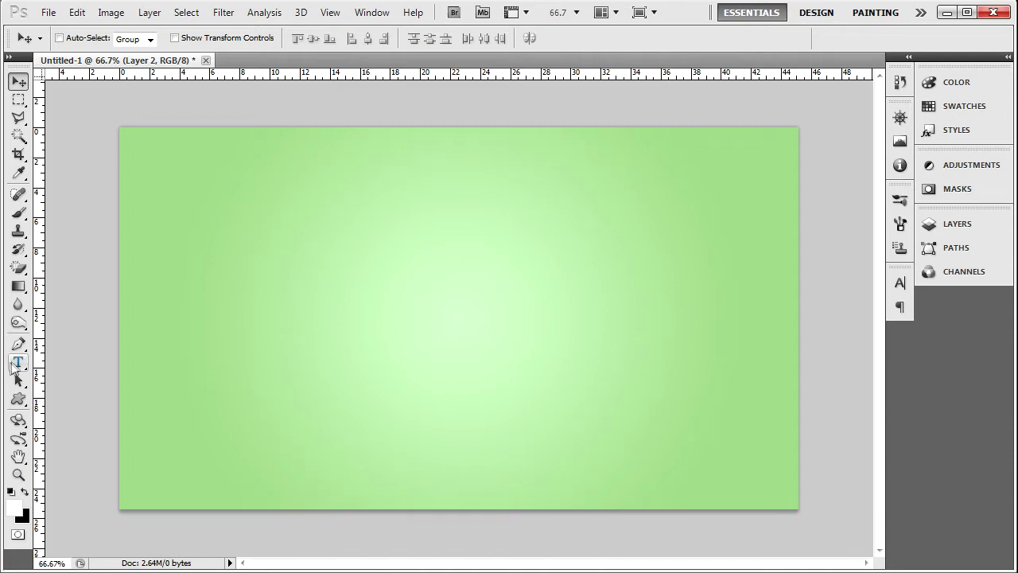
With the Horizontal Type tool, place a text insertion point near the canvas centre, creating Layer 3
{"action": "left_click", "coordinate": [18, 363]}
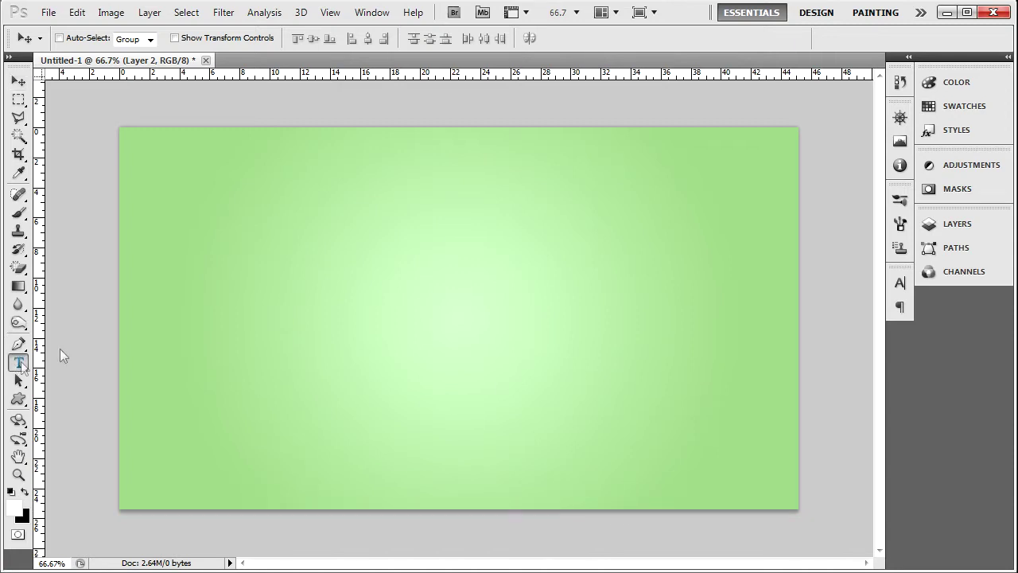
{"action": "left_click", "coordinate": [366, 306]}
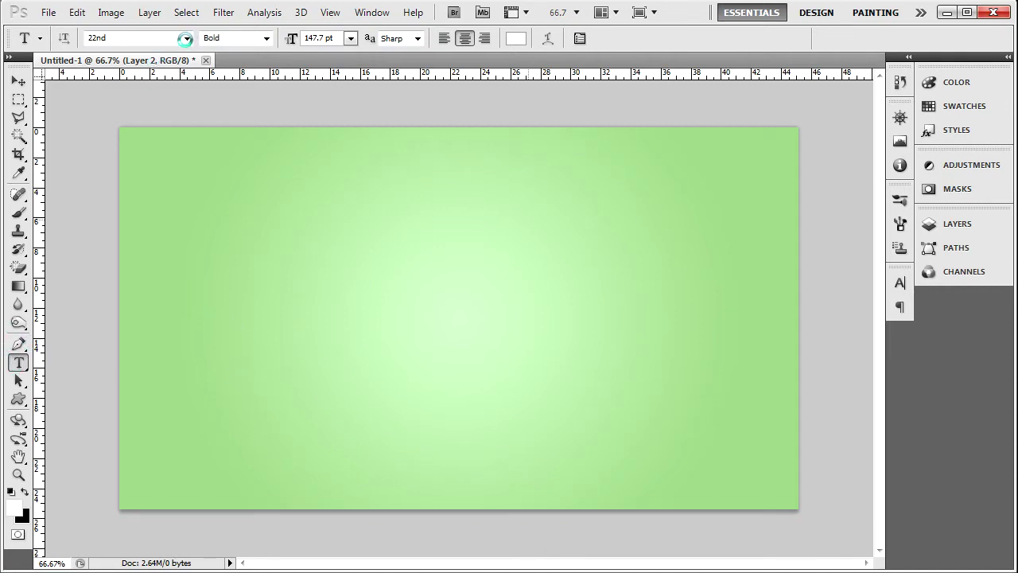
{"action": "left_click", "coordinate": [185, 39]}
{"action": "left_click", "coordinate": [224, 135]}
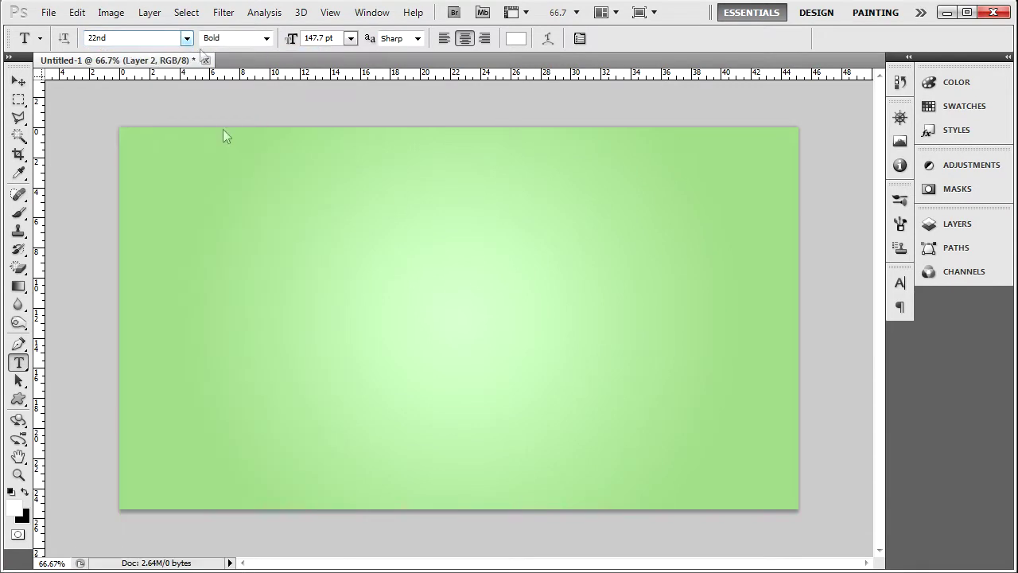
{"action": "left_click", "coordinate": [465, 315]}
Set the type to the Aardvark Cafe font at 200 pt
{"action": "left_click", "coordinate": [957, 223]}
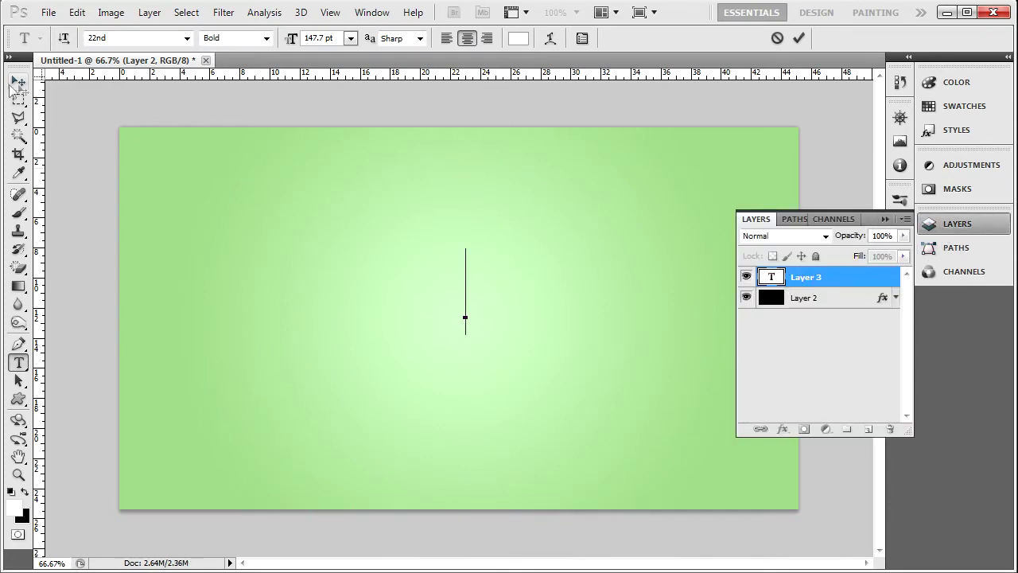
{"action": "left_click", "coordinate": [188, 39]}
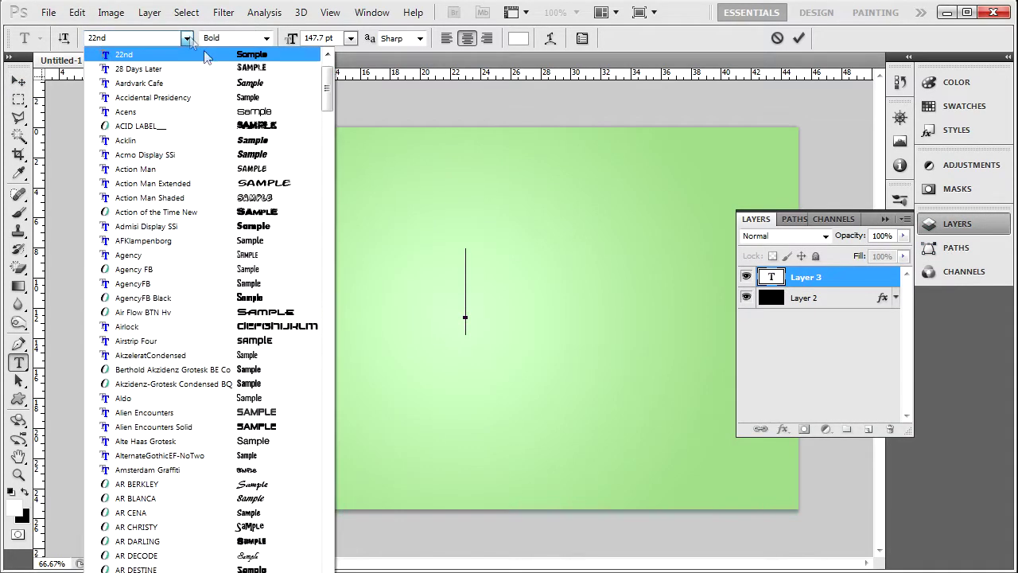
{"action": "scroll", "coordinate": [333, 91], "scroll_direction": "up", "scroll_amount": 2}
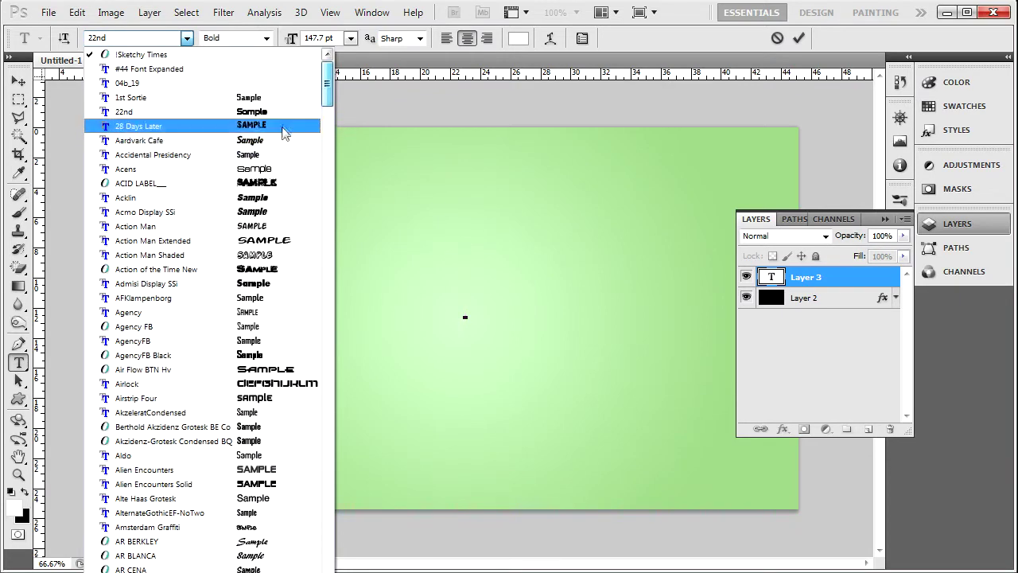
{"action": "left_click", "coordinate": [280, 140]}
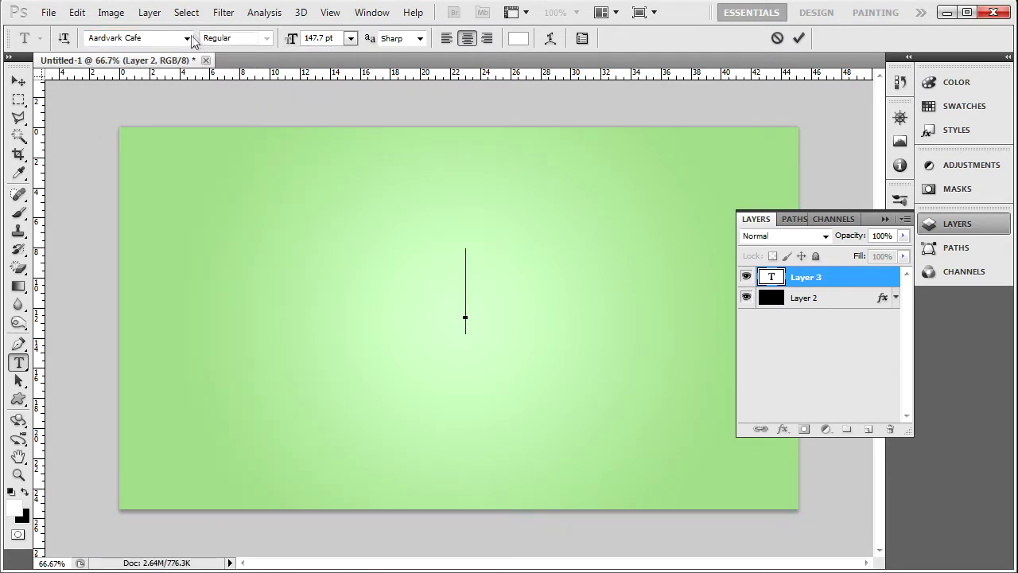
{"action": "left_click", "coordinate": [145, 37]}
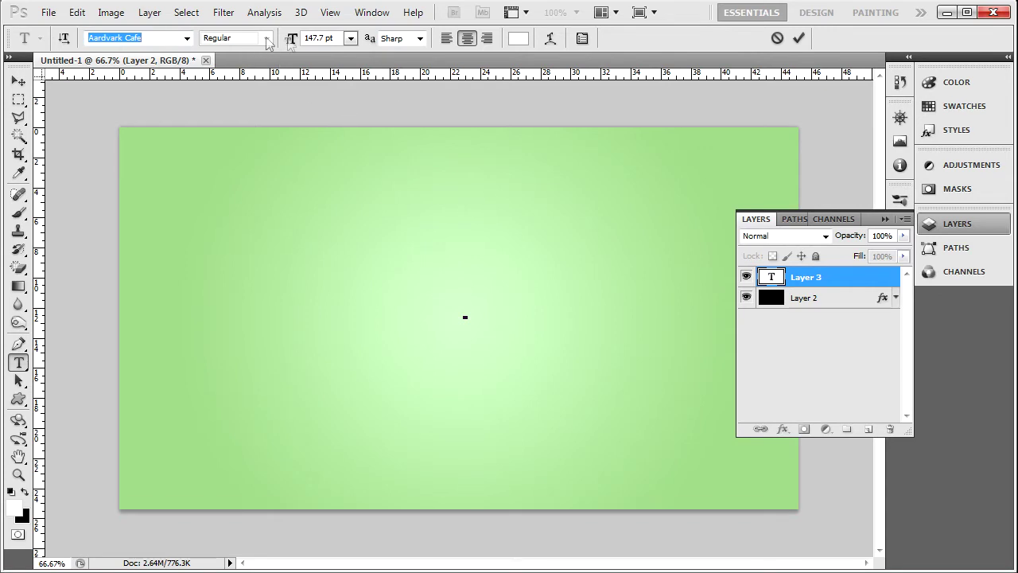
{"action": "left_click", "coordinate": [351, 39]}
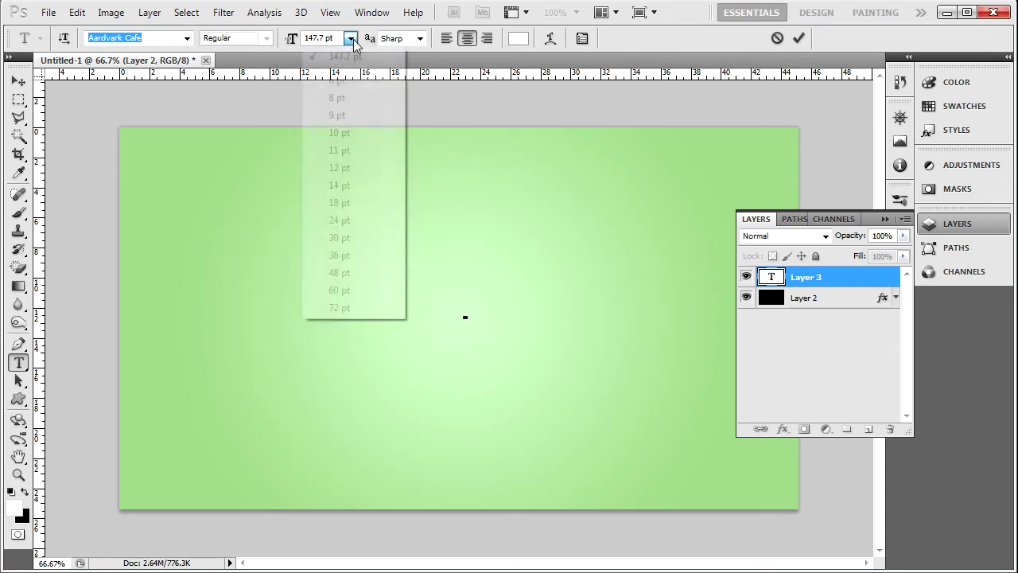
{"action": "left_click", "coordinate": [334, 30]}
{"action": "left_click", "coordinate": [305, 35]}
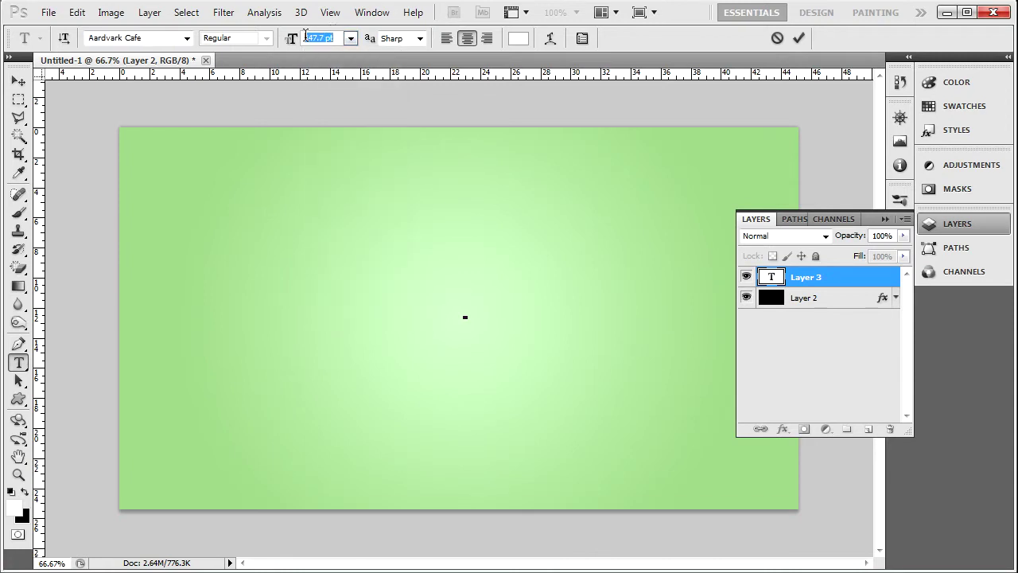
{"action": "type", "text": "200"}
{"action": "key", "text": "Return"}
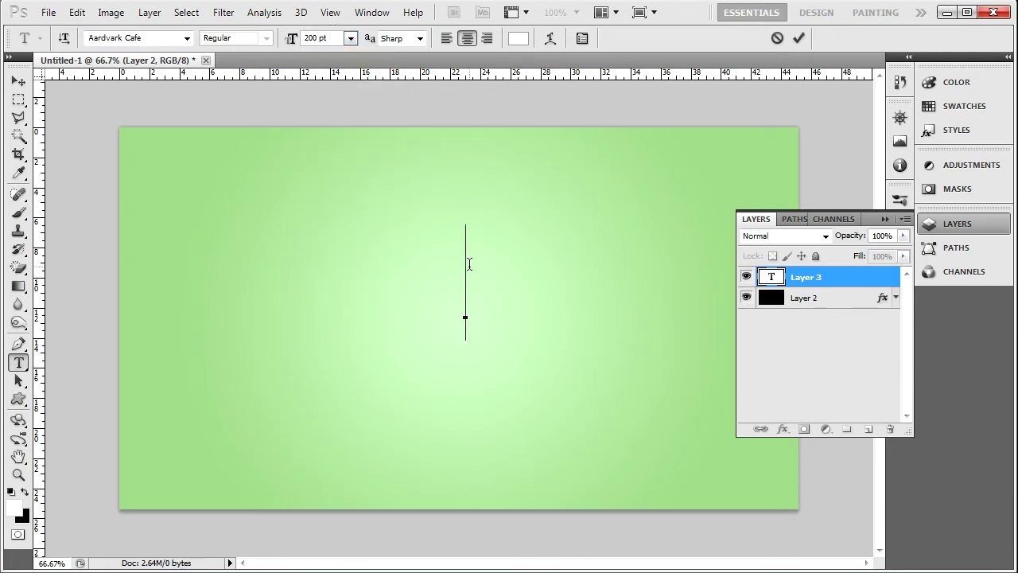
Type TUTORIAL, commit it, and nudge the text down to centre it on the canvas
{"action": "type", "text": "TUTO"}
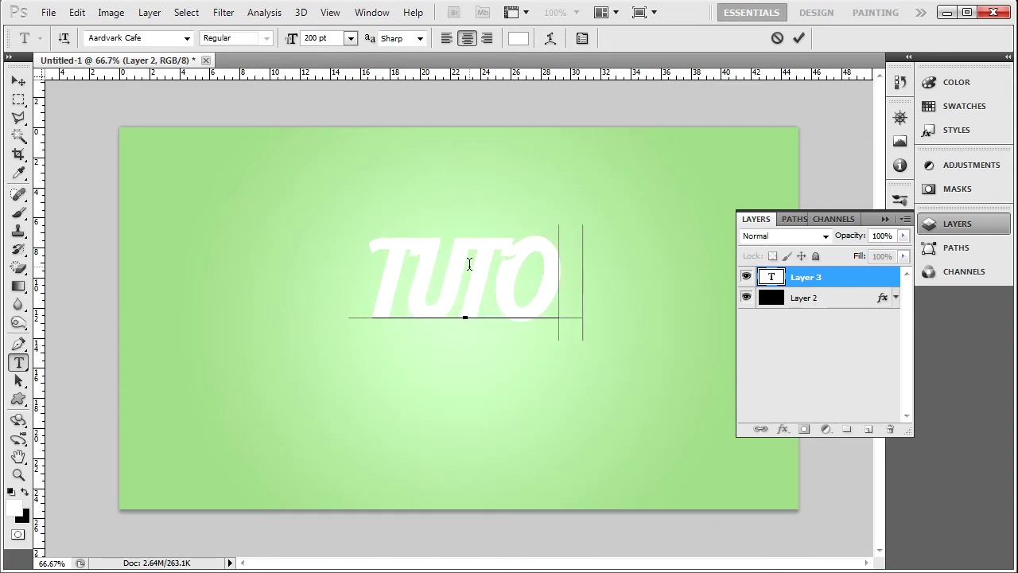
{"action": "type", "text": "E"}
{"action": "key", "text": "BackSpace"}
{"action": "type", "text": "RI"}
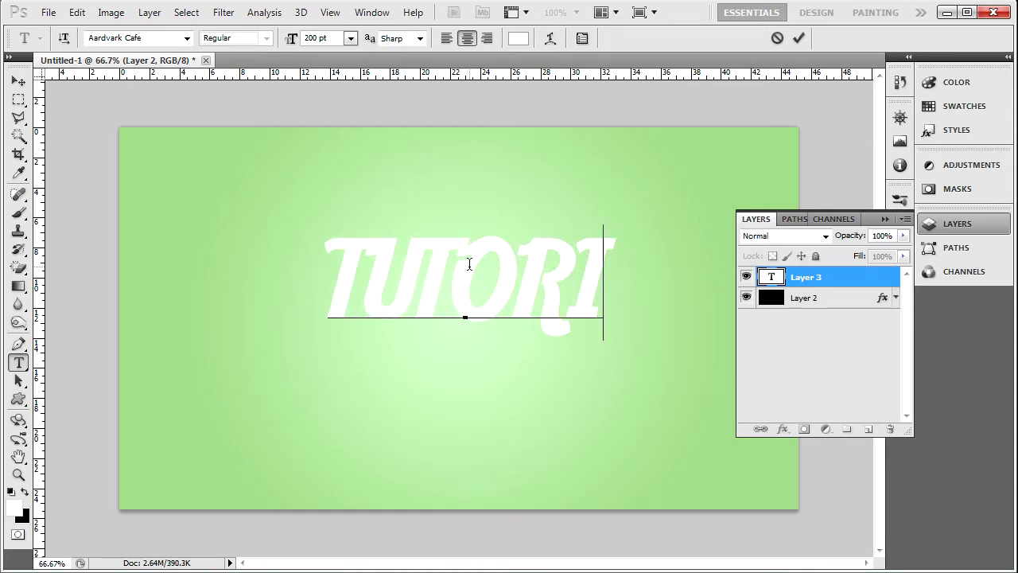
{"action": "type", "text": "AL"}
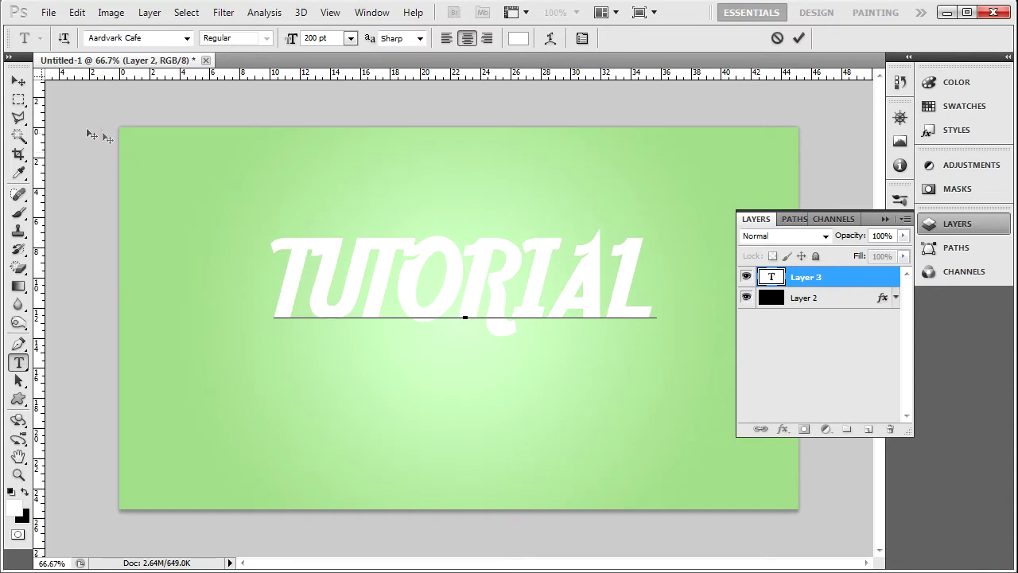
{"action": "left_click", "coordinate": [19, 81]}
{"action": "left_click_drag", "start_coordinate": [358, 284], "coordinate": [366, 300]}
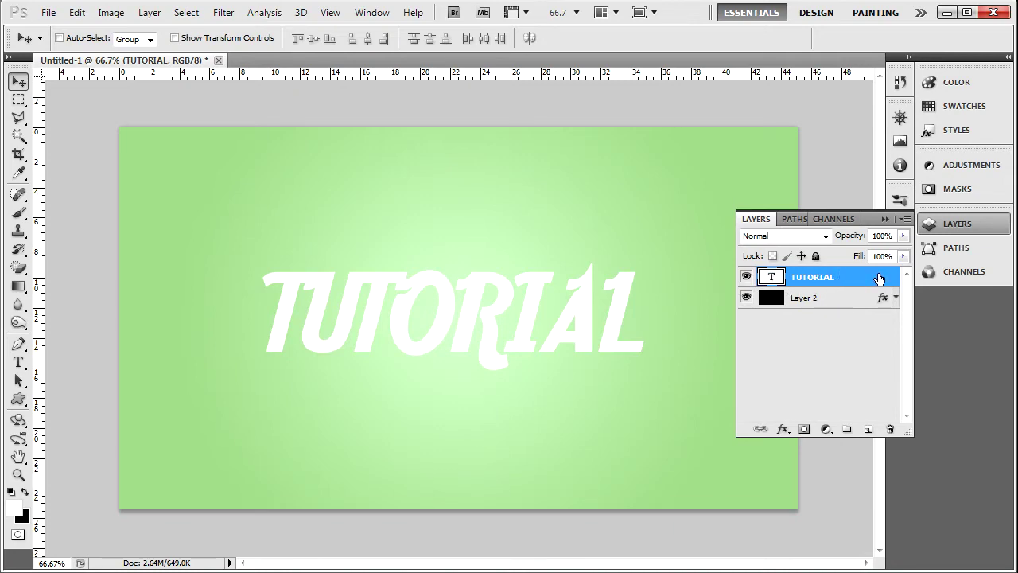
{"action": "double_click", "coordinate": [879, 278]}
Add a Gradient Overlay to TUTORIAL using a white-to-light-grey preset
{"action": "left_click_drag", "start_coordinate": [665, 144], "coordinate": [624, 121]}
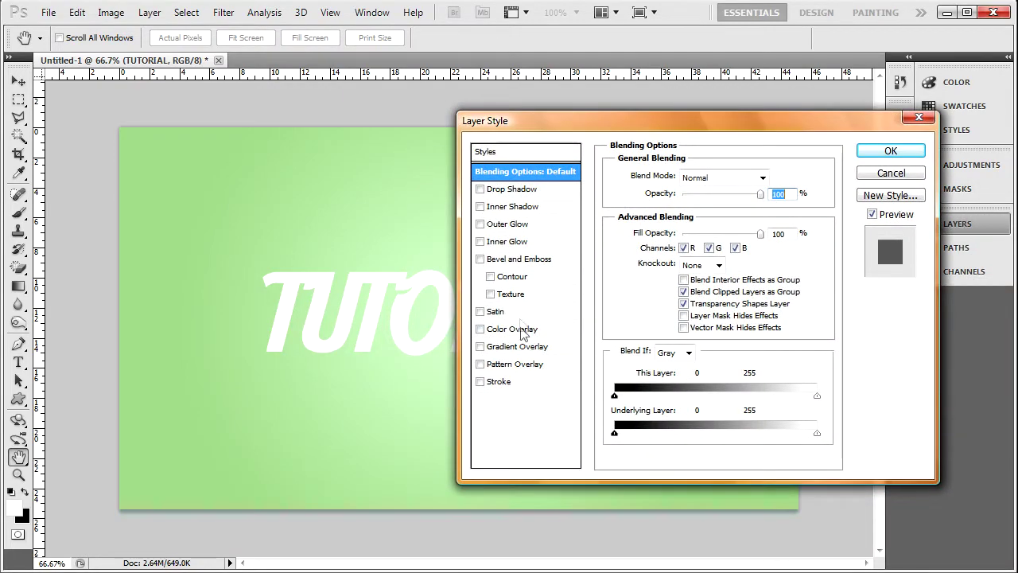
{"action": "left_click", "coordinate": [482, 347]}
{"action": "left_click", "coordinate": [506, 354]}
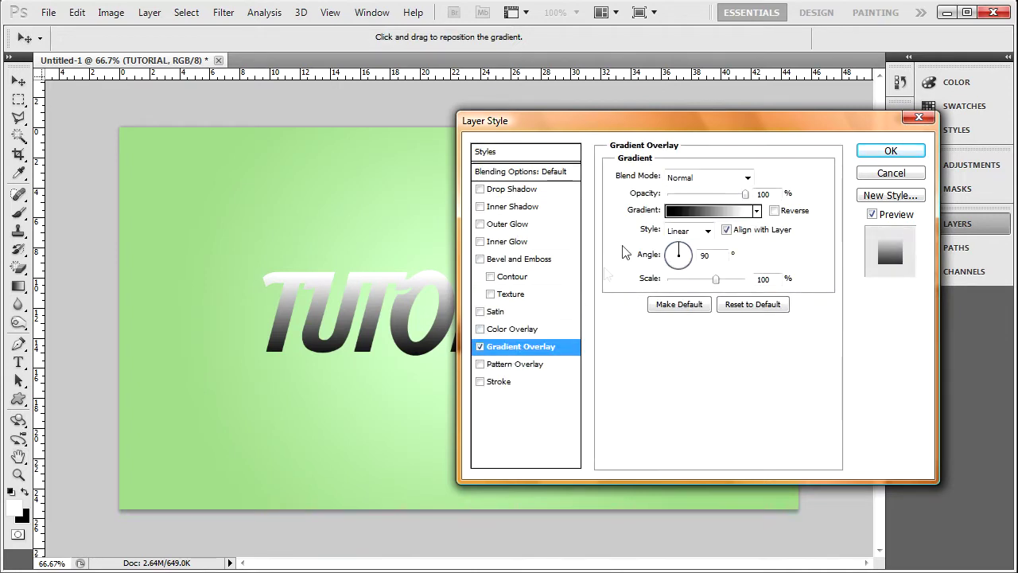
{"action": "left_click", "coordinate": [756, 211]}
{"action": "left_click_drag", "start_coordinate": [782, 256], "coordinate": [782, 301]}
{"action": "left_click", "coordinate": [764, 274]}
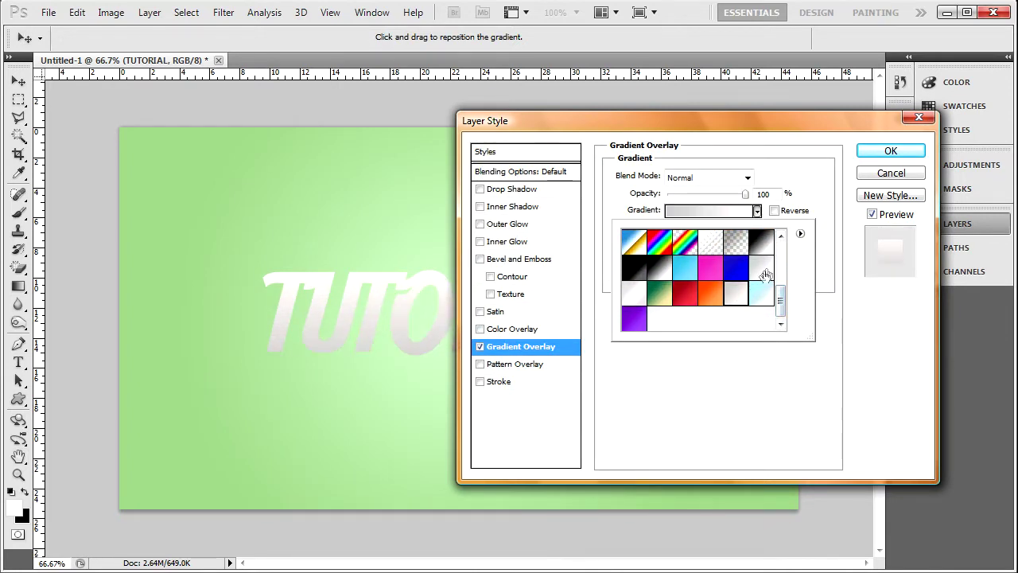
{"action": "left_click", "coordinate": [764, 274]}
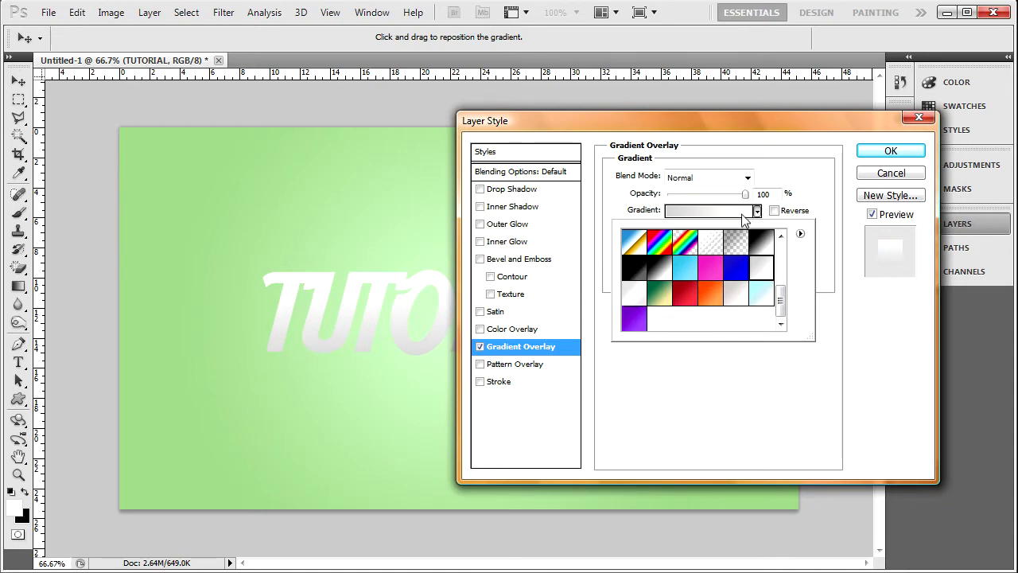
Edit the gradient's left colour stop in the Gradient Editor and apply the overlay
{"action": "left_click", "coordinate": [742, 212]}
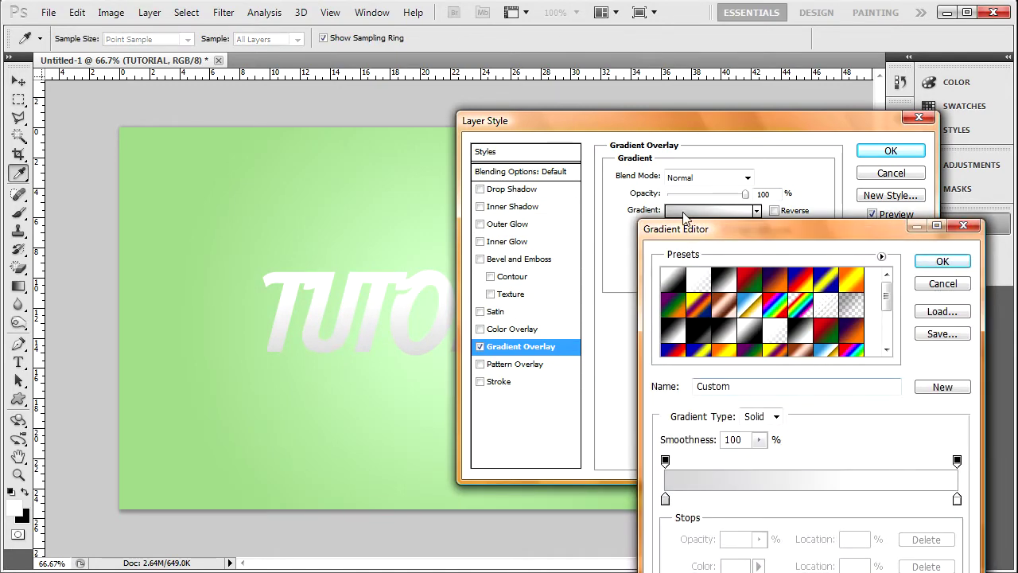
{"action": "left_click_drag", "start_coordinate": [694, 232], "coordinate": [628, 126]}
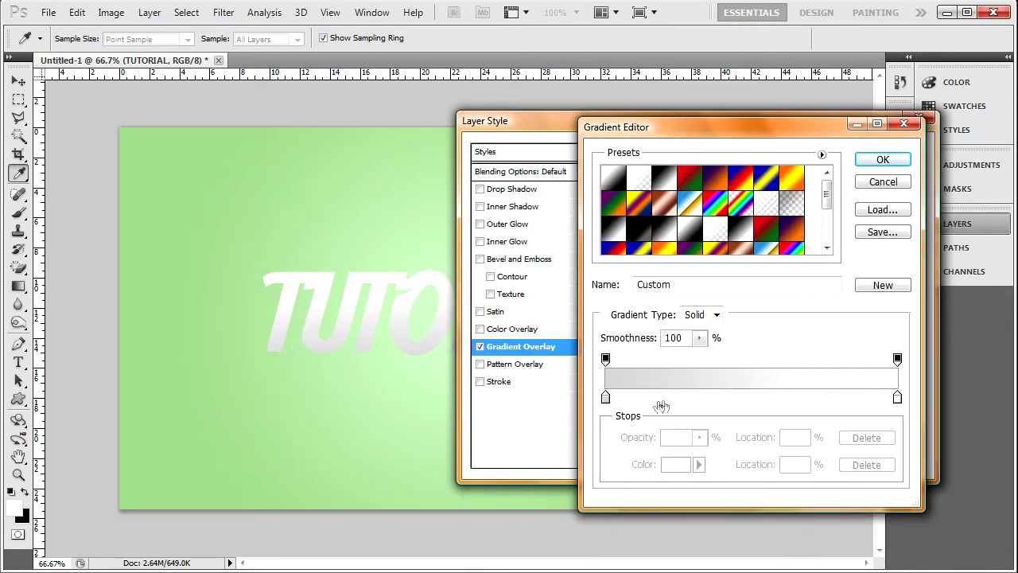
{"action": "left_click", "coordinate": [606, 398]}
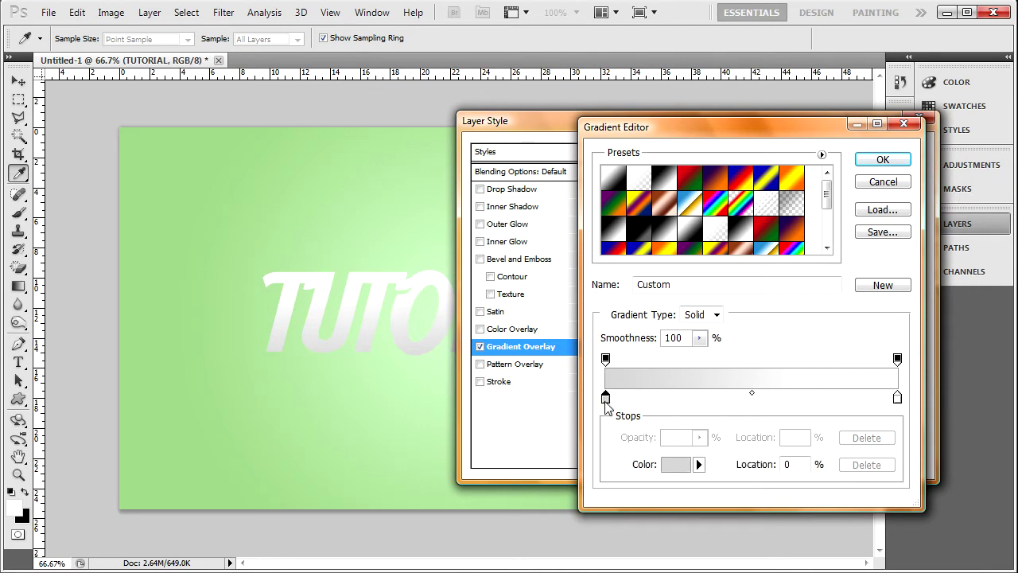
{"action": "double_click", "coordinate": [606, 398]}
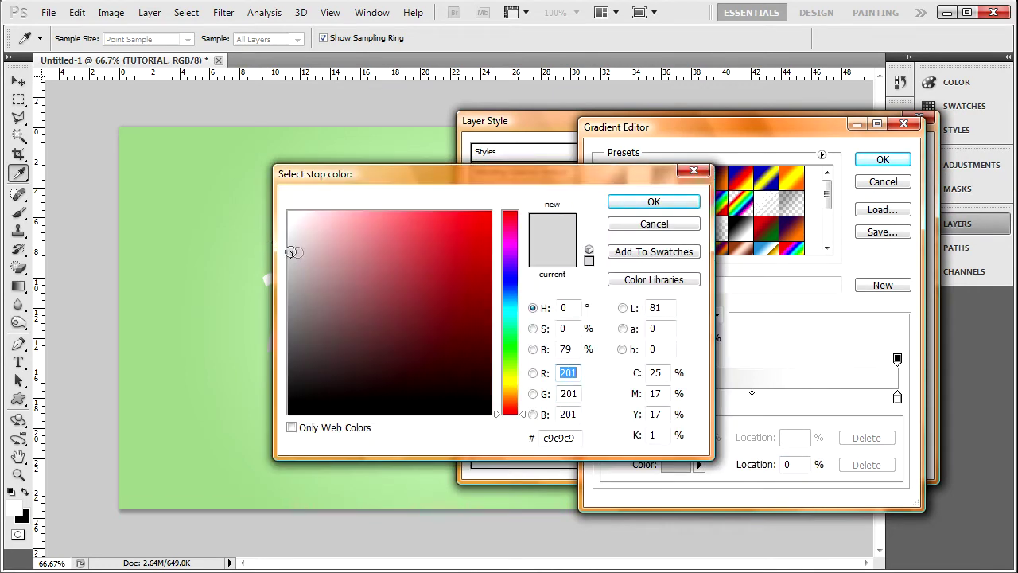
{"action": "left_click", "coordinate": [613, 202]}
{"action": "left_click", "coordinate": [884, 159]}
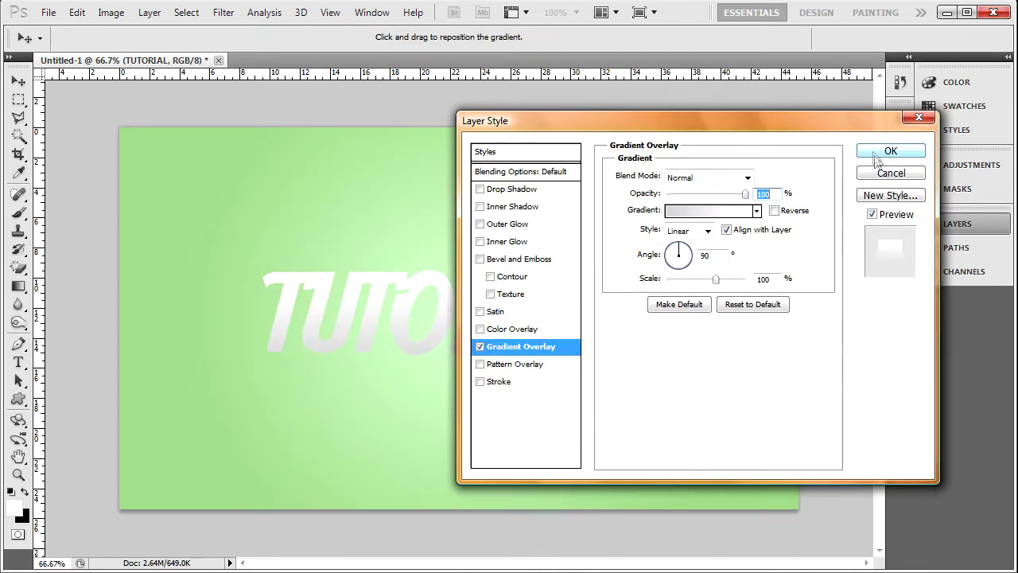
{"action": "left_click", "coordinate": [891, 151]}
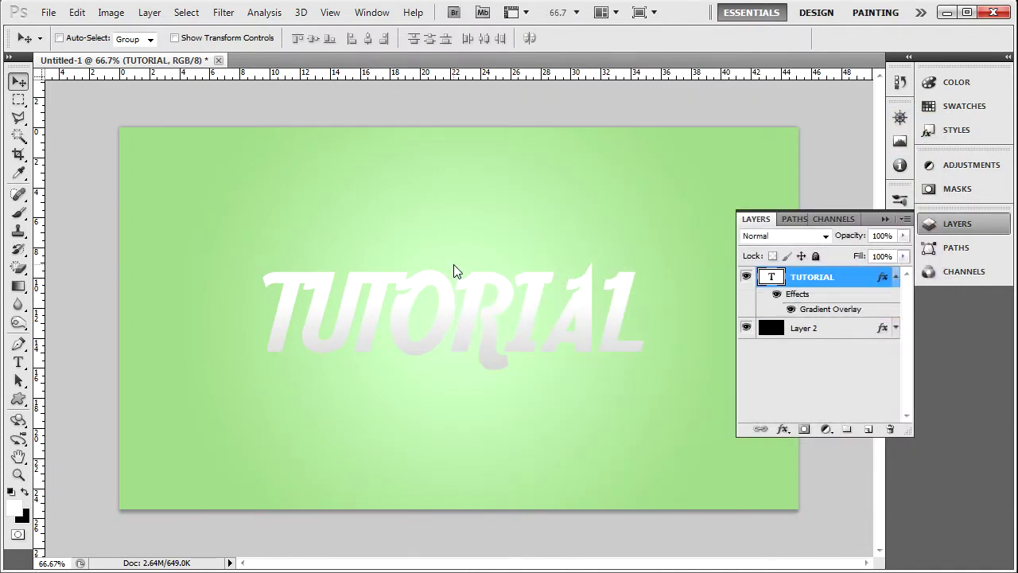
Reopen TUTORIAL's layer style and try an Outer Glow, then switch it off
{"action": "double_click", "coordinate": [854, 282]}
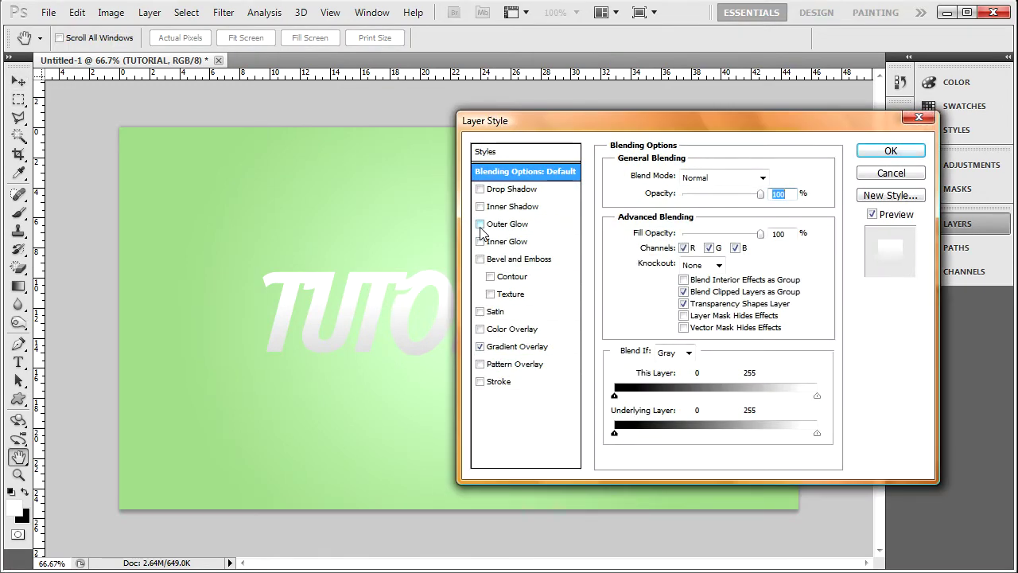
{"action": "left_click", "coordinate": [481, 225]}
{"action": "left_click", "coordinate": [510, 229]}
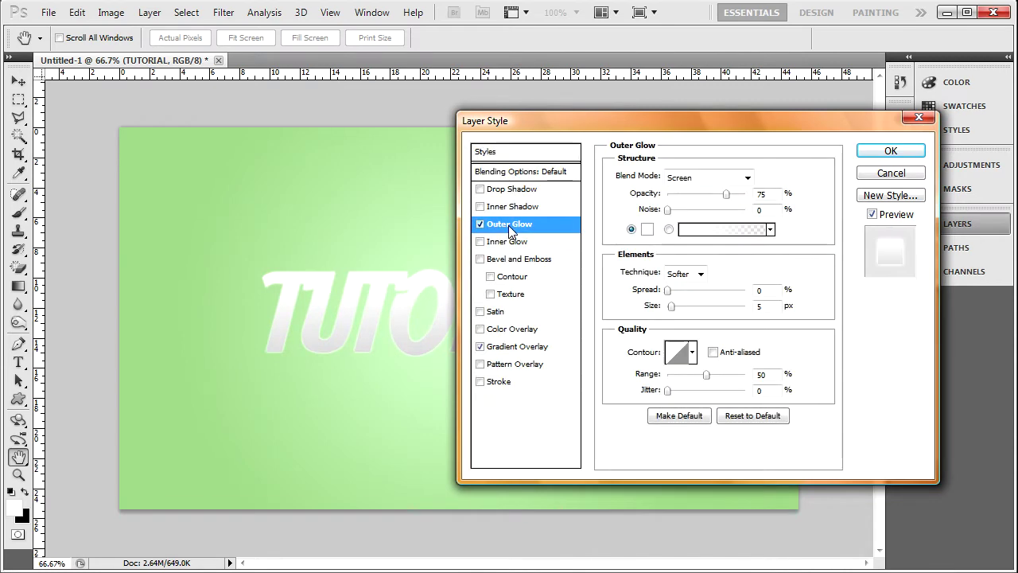
{"action": "left_click", "coordinate": [480, 224]}
Try a drop shadow with 9 px size and 11 px distance, then remove it
{"action": "left_click", "coordinate": [480, 189]}
{"action": "left_click", "coordinate": [513, 188]}
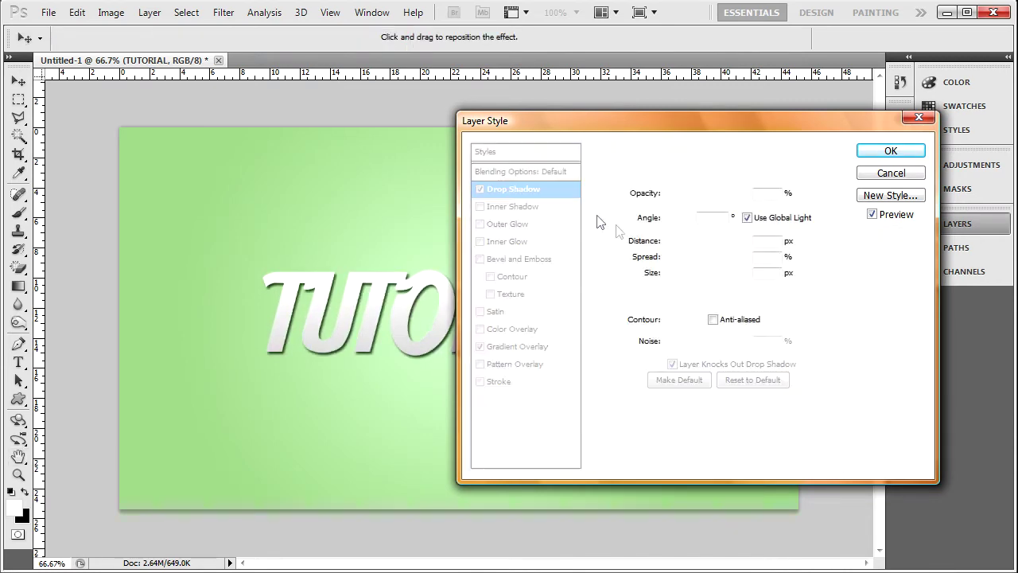
{"action": "left_click_drag", "start_coordinate": [678, 271], "coordinate": [668, 241]}
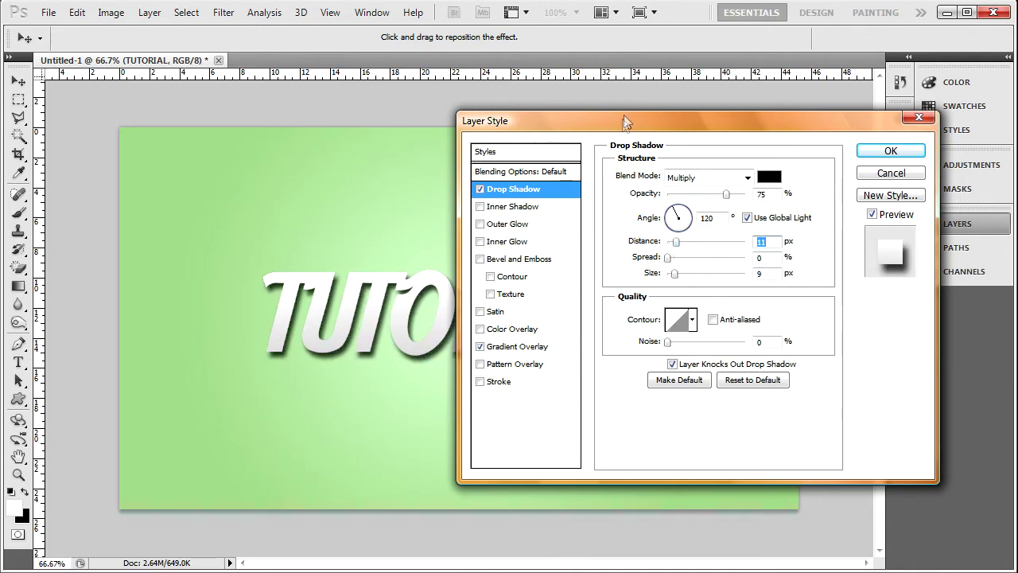
{"action": "left_click_drag", "start_coordinate": [625, 121], "coordinate": [673, 137]}
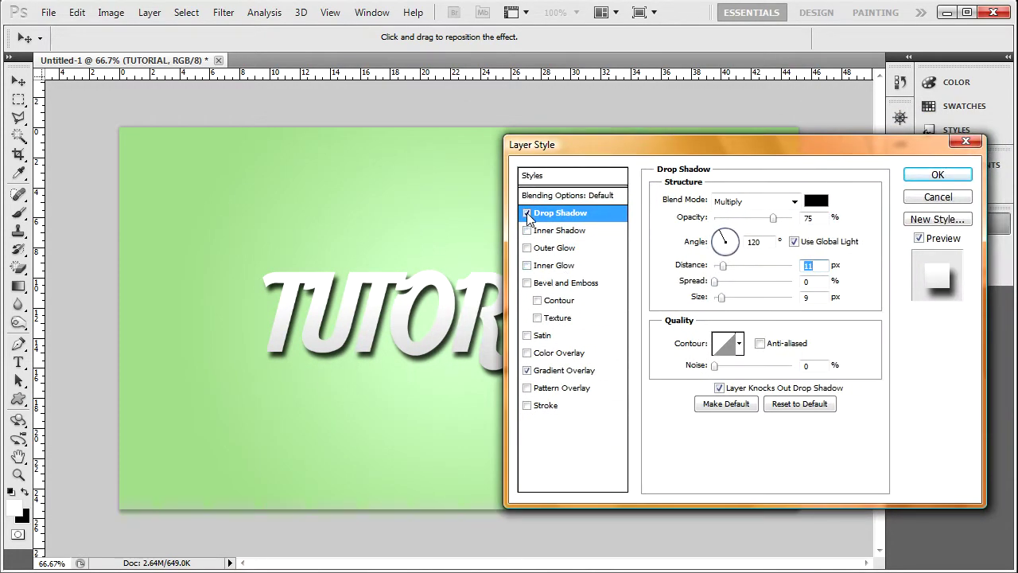
{"action": "left_click", "coordinate": [527, 213]}
Turn on Outer Glow for TUTORIAL and set its glow colour to black
{"action": "left_click", "coordinate": [528, 248]}
{"action": "left_click", "coordinate": [567, 253]}
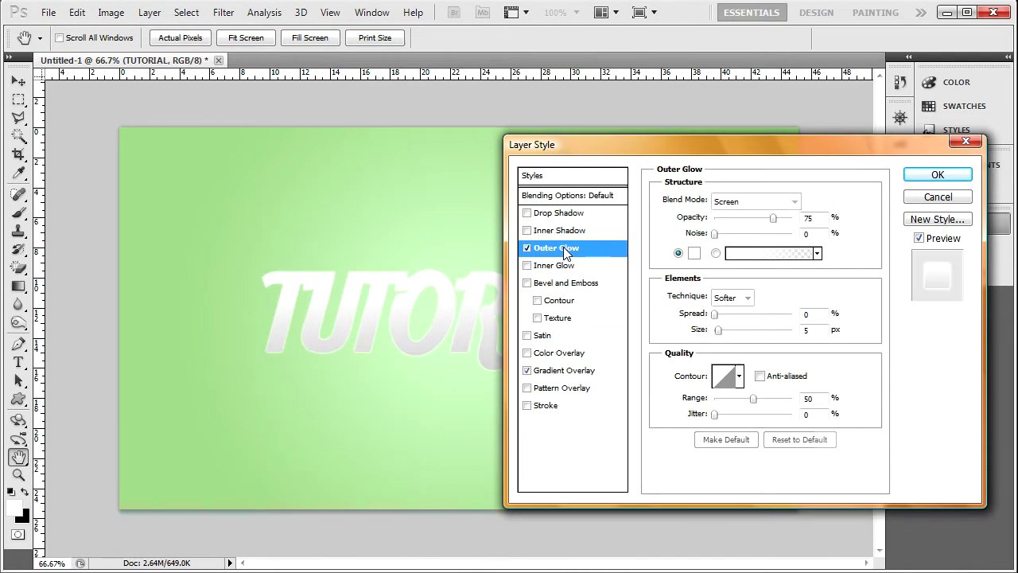
{"action": "left_click", "coordinate": [698, 258]}
{"action": "left_click_drag", "start_coordinate": [374, 350], "coordinate": [289, 414]}
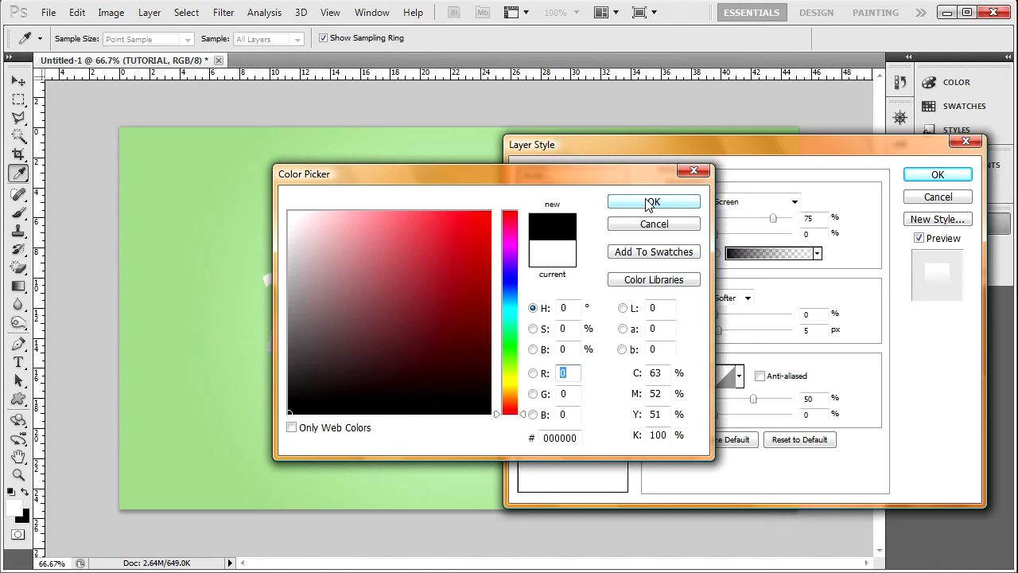
{"action": "left_click_drag", "start_coordinate": [611, 172], "coordinate": [631, 220]}
{"action": "left_click", "coordinate": [674, 249]}
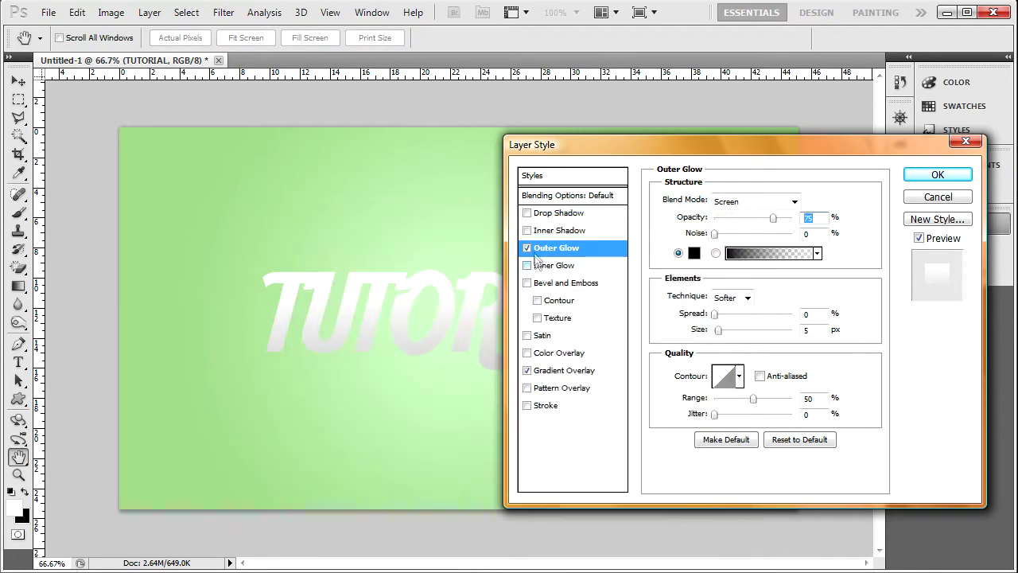
{"action": "left_click", "coordinate": [694, 254]}
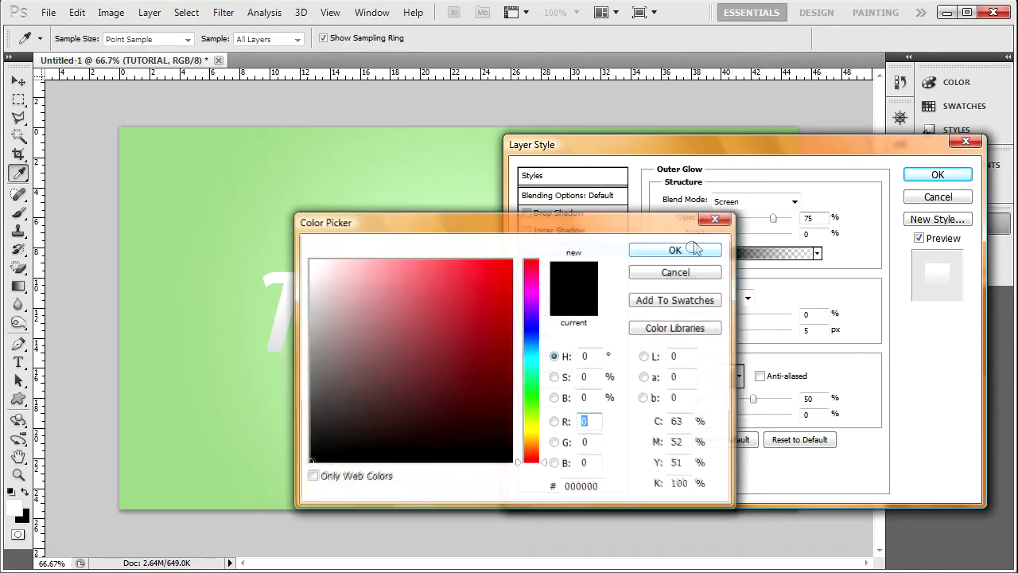
{"action": "left_click", "coordinate": [704, 246]}
Set the glow to Normal blend mode, 100% opacity and 13 px size, then zoom to inspect
{"action": "left_click", "coordinate": [778, 204]}
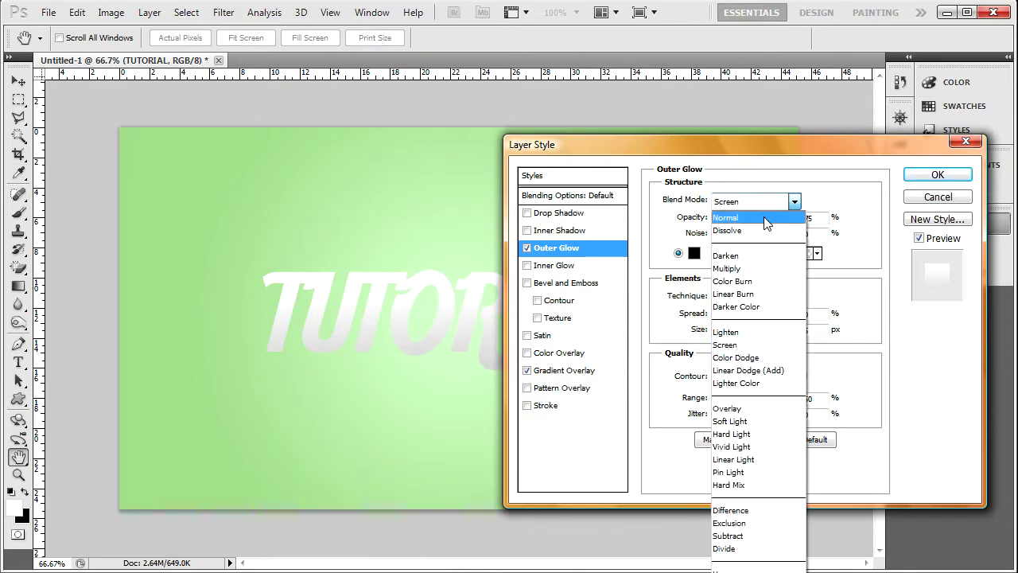
{"action": "left_click", "coordinate": [760, 218]}
{"action": "key", "text": "Tab"}
{"action": "mouse_move", "coordinate": [718, 330]}
{"action": "left_mouse_down"}
{"action": "mouse_move", "coordinate": [747, 335]}
{"action": "mouse_move", "coordinate": [728, 334]}
{"action": "left_mouse_up"}
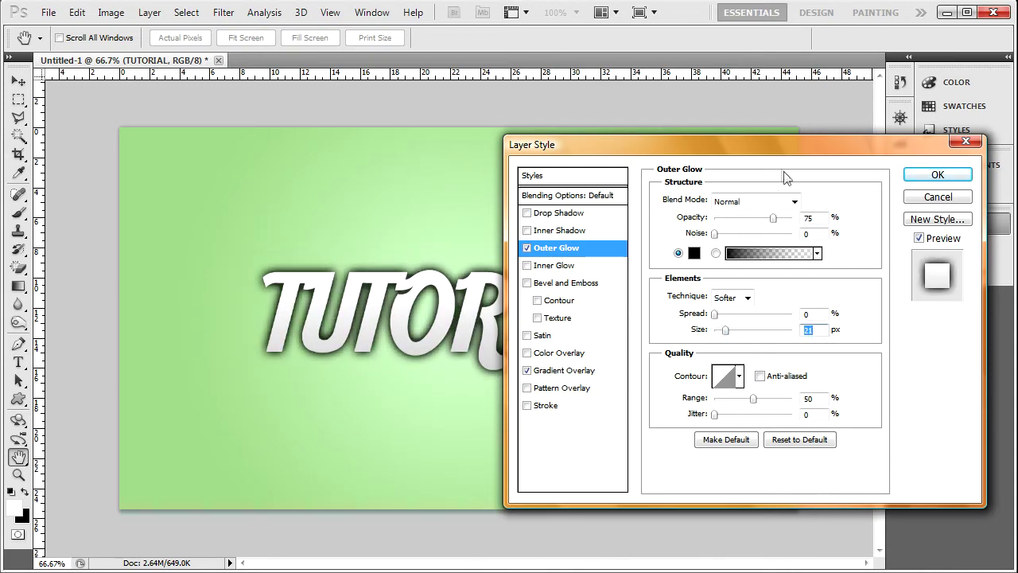
{"action": "left_click_drag", "start_coordinate": [774, 219], "coordinate": [734, 231]}
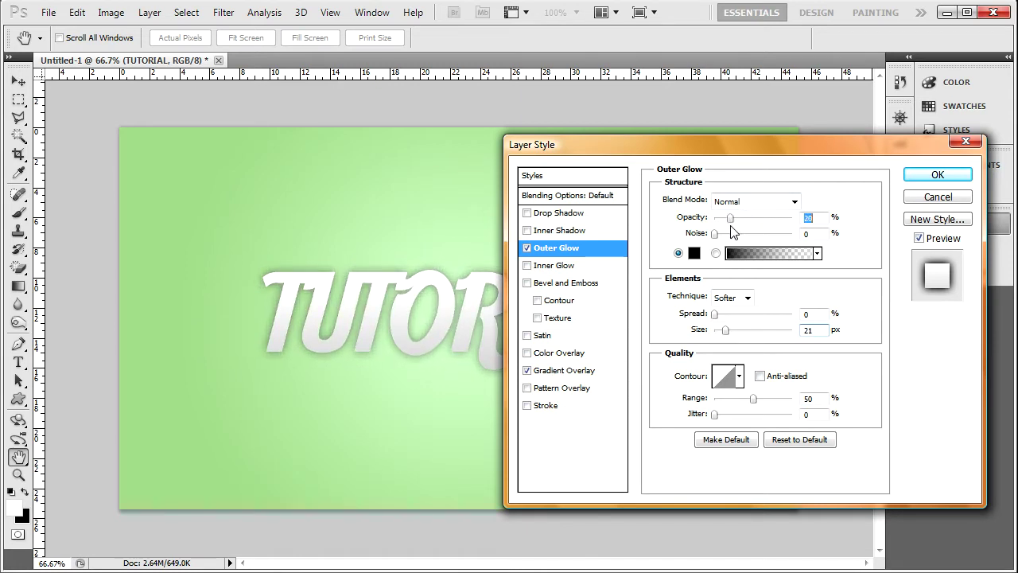
{"action": "left_click_drag", "start_coordinate": [730, 220], "coordinate": [805, 221]}
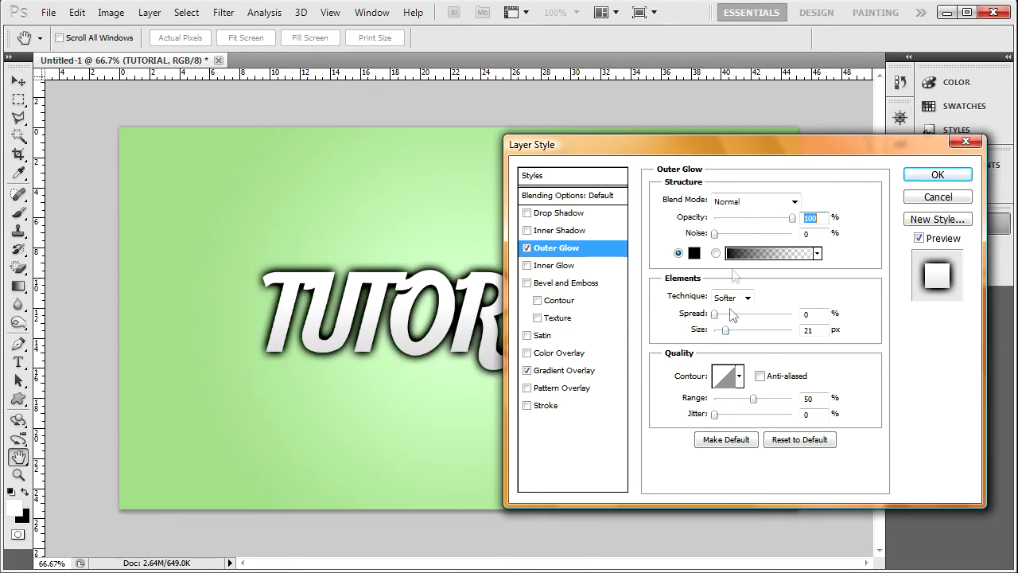
{"action": "left_click_drag", "start_coordinate": [725, 331], "coordinate": [726, 338]}
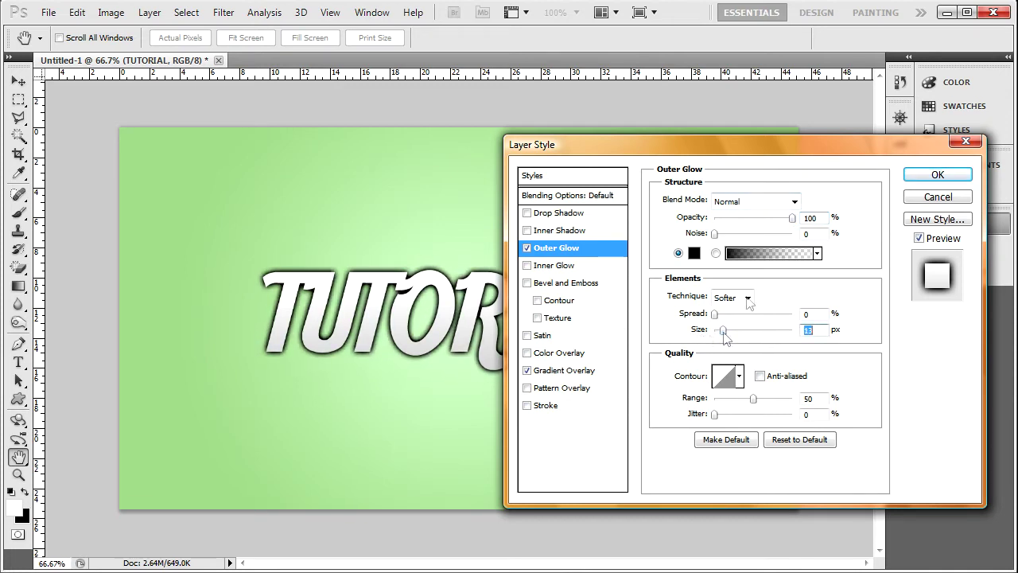
{"action": "left_click", "coordinate": [938, 175]}
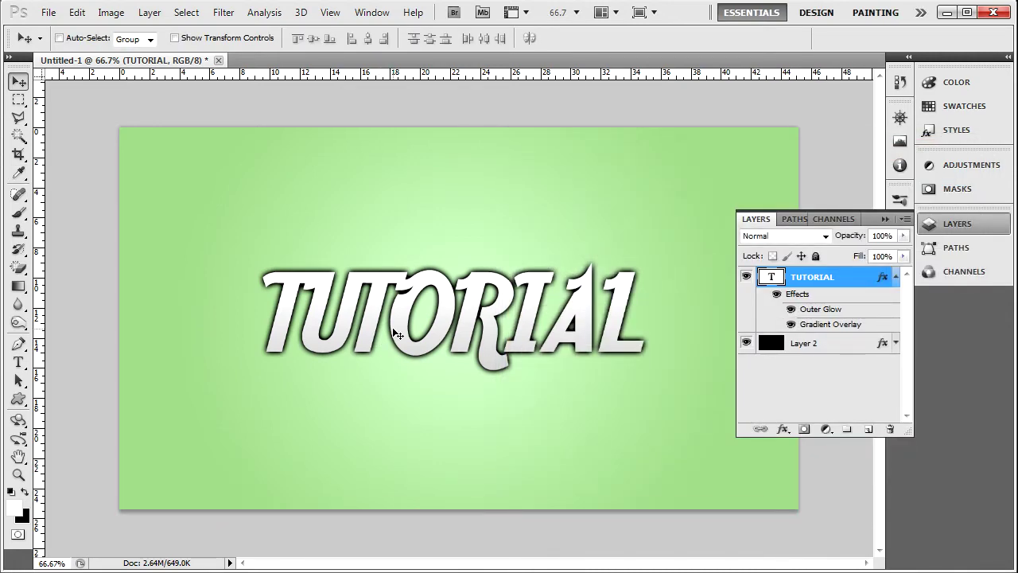
{"action": "key", "text": "ctrl+plus"}
{"action": "key", "text": "ctrl+plus"}
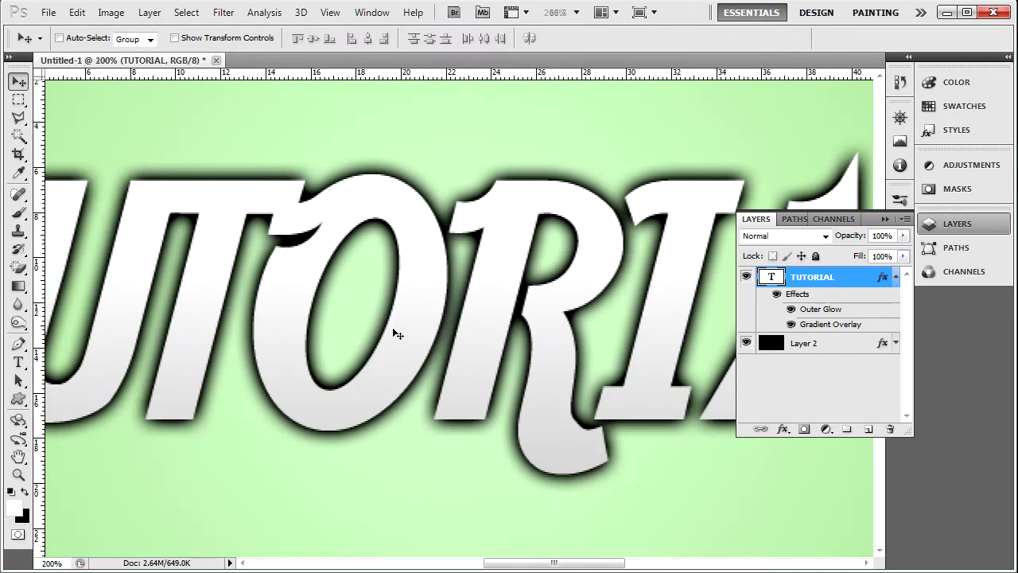
{"action": "key", "text": "ctrl+minus"}
{"action": "key", "text": "ctrl+minus"}
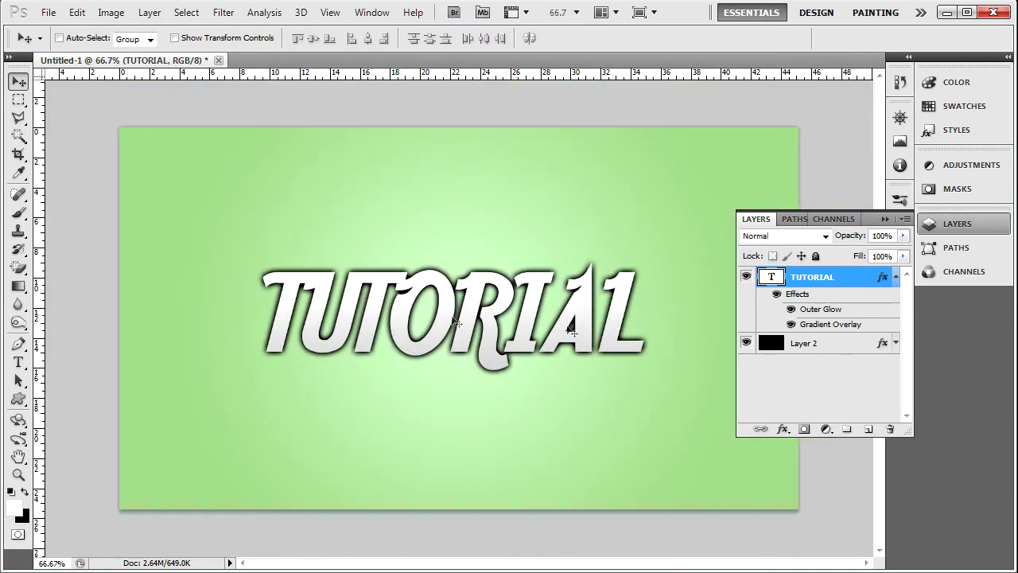
{"action": "double_click", "coordinate": [813, 326]}
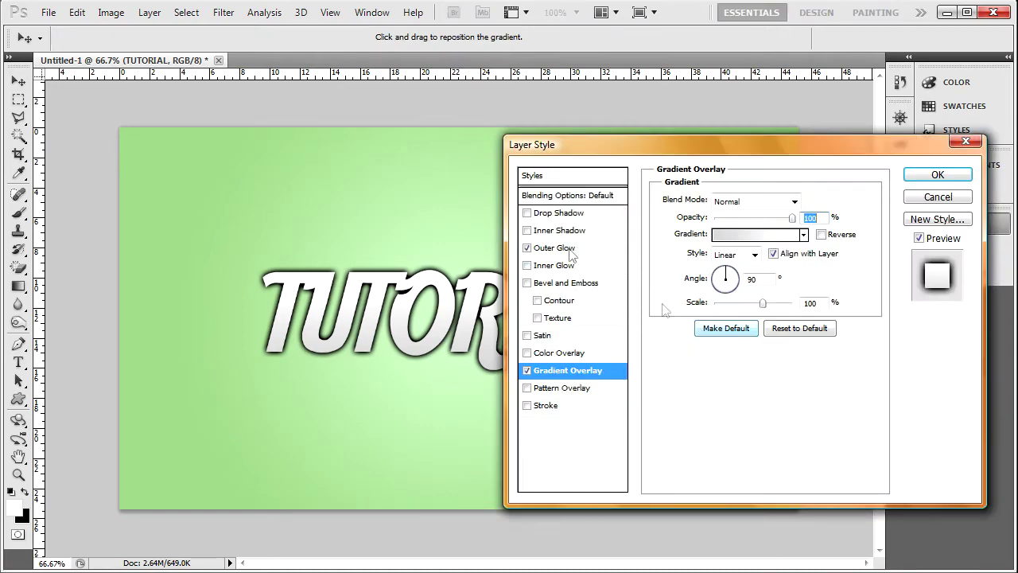
Fade the black outer glow to 16% opacity and zoom in to check it
{"action": "left_click", "coordinate": [555, 251]}
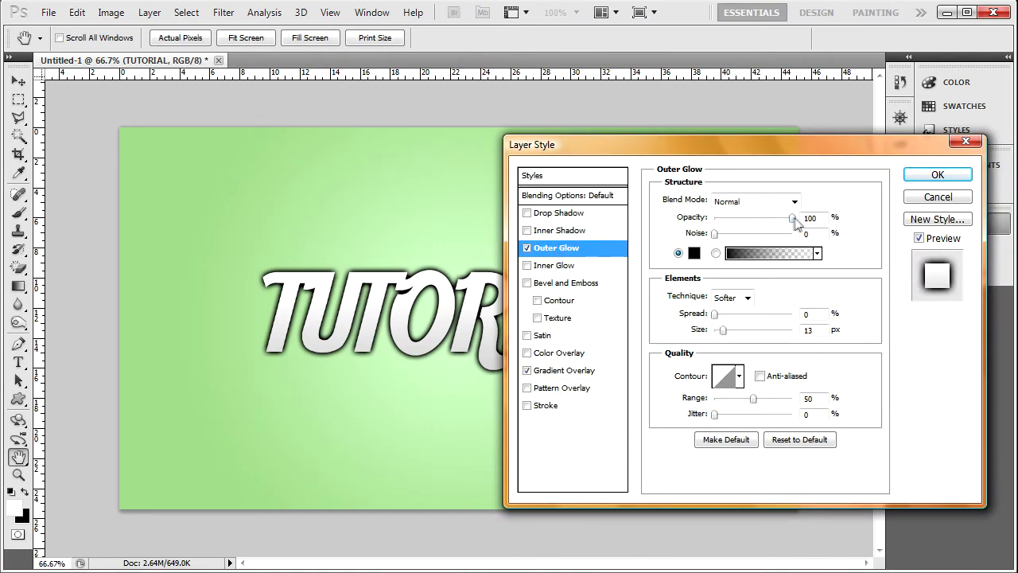
{"action": "left_click_drag", "start_coordinate": [795, 219], "coordinate": [731, 226]}
{"action": "left_click", "coordinate": [938, 175]}
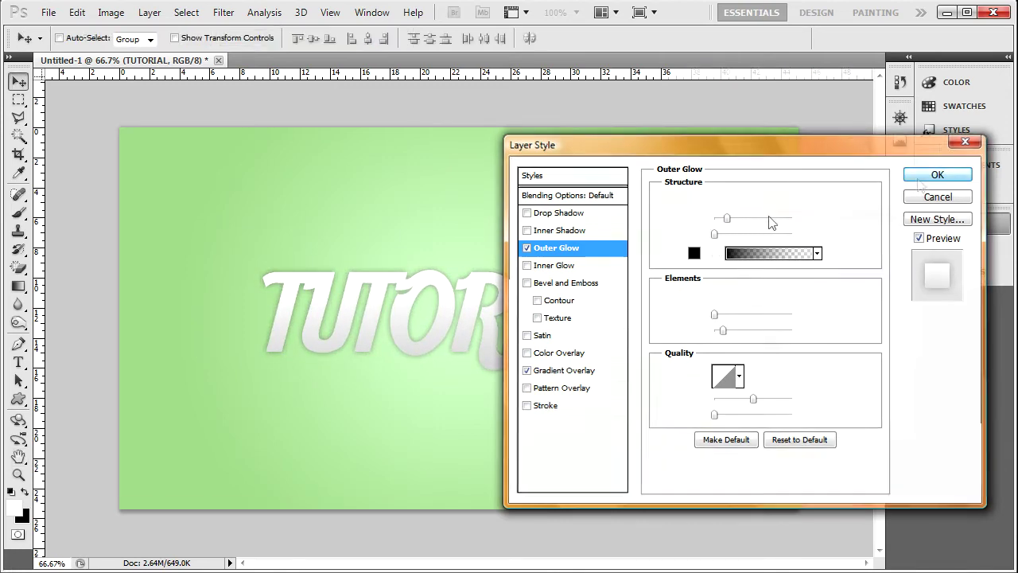
{"action": "key", "text": "ctrl+plus"}
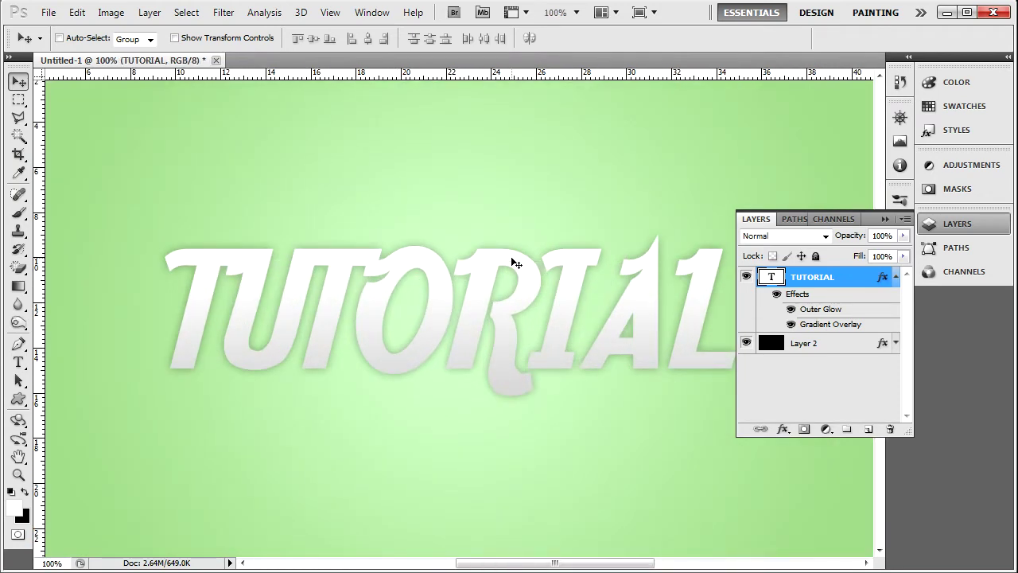
{"action": "key", "text": "ctrl+minus"}
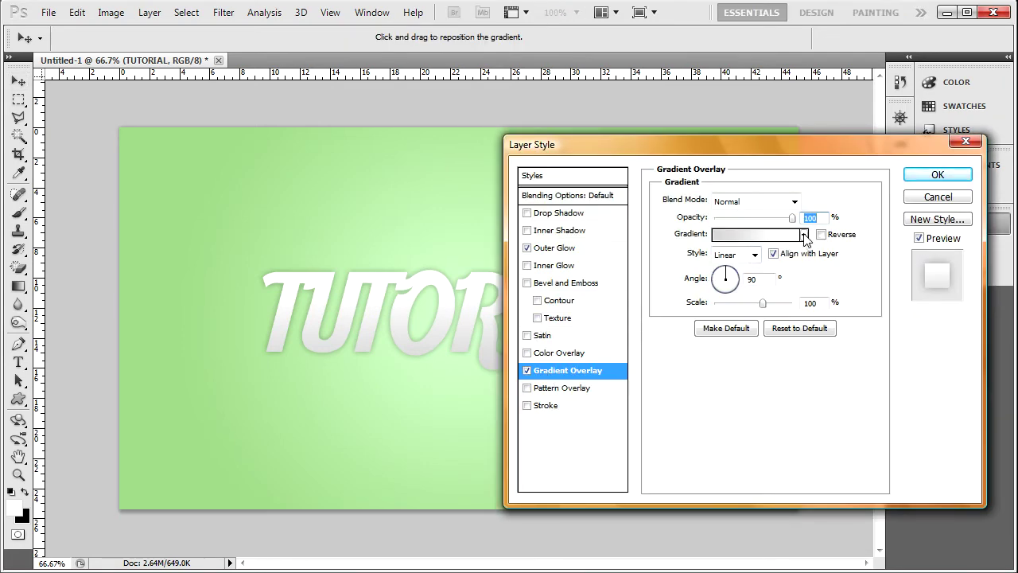
Try the orange and red gradient presets, then apply the purple gradient to TUTORIAL
{"action": "left_click", "coordinate": [804, 235]}
{"action": "mouse_move", "coordinate": [828, 336]}
{"action": "left_mouse_down"}
{"action": "mouse_move", "coordinate": [828, 317]}
{"action": "mouse_move", "coordinate": [828, 330]}
{"action": "left_mouse_up"}
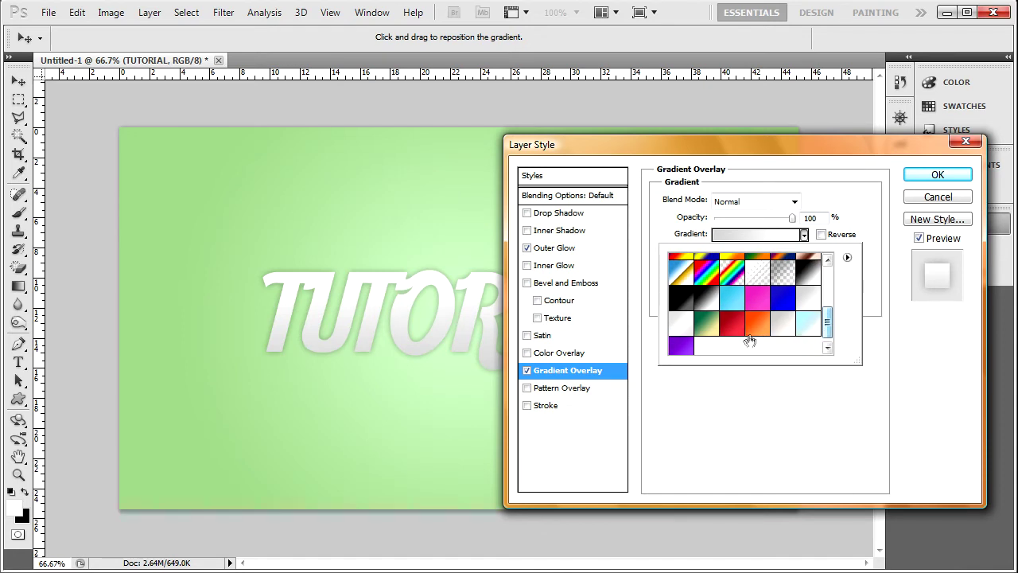
{"action": "left_click", "coordinate": [756, 337]}
{"action": "left_click", "coordinate": [733, 329]}
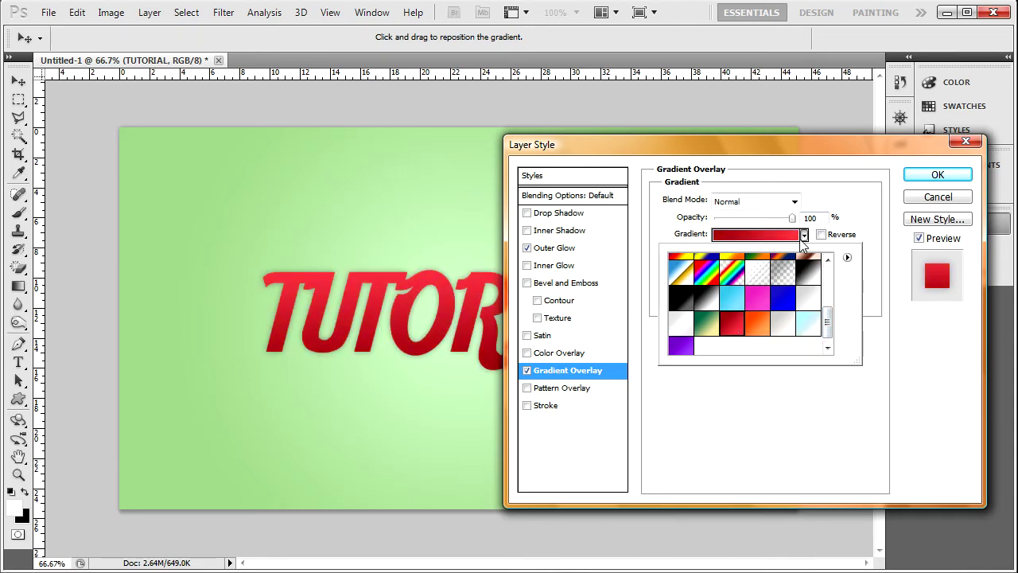
{"action": "left_click", "coordinate": [681, 346]}
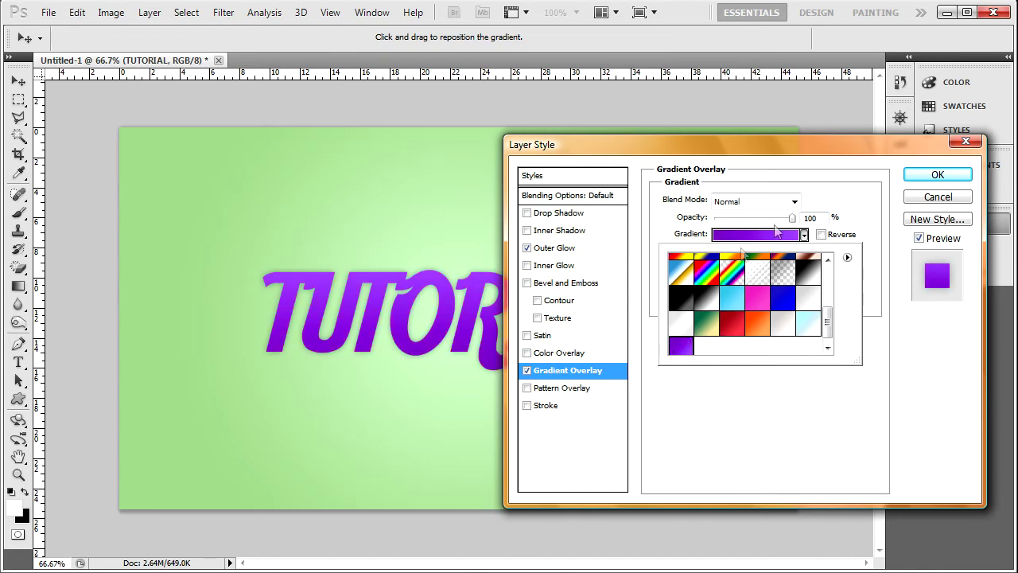
{"action": "left_click", "coordinate": [771, 233]}
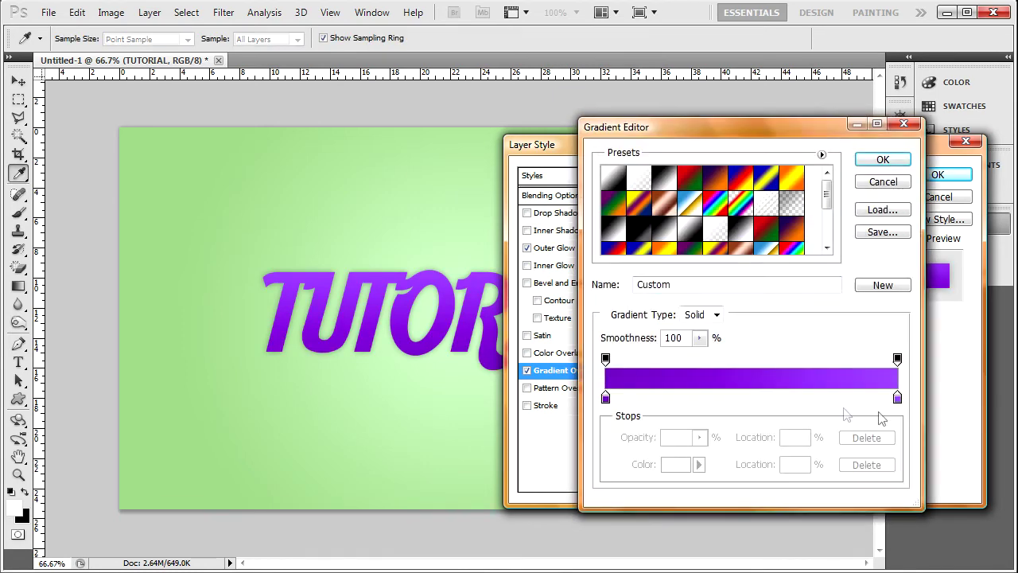
Change the gradient's right stop to a light, slightly pinkish purple
{"action": "double_click", "coordinate": [897, 398]}
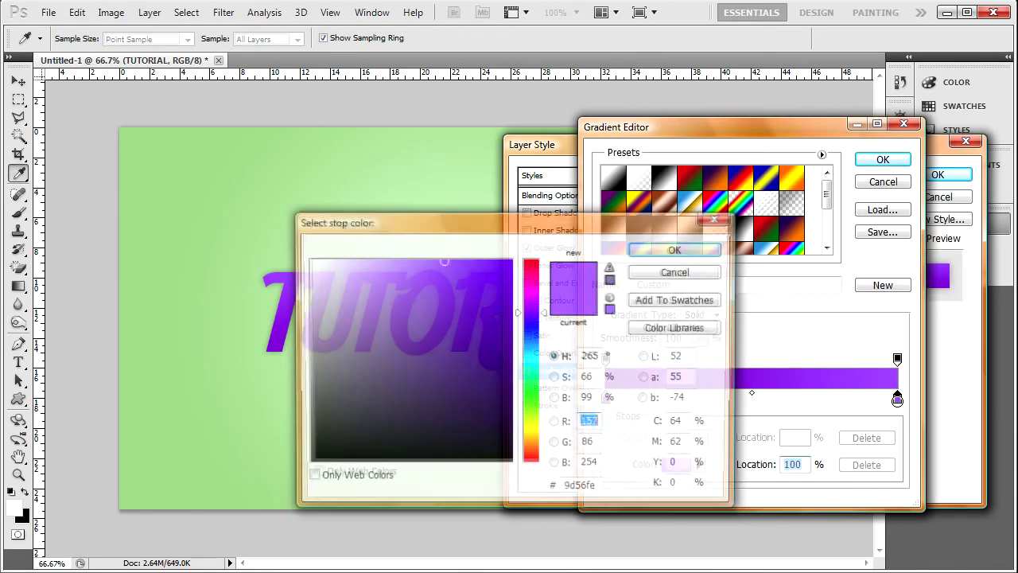
{"action": "mouse_move", "coordinate": [416, 264]}
{"action": "left_mouse_down"}
{"action": "mouse_move", "coordinate": [369, 263]}
{"action": "mouse_move", "coordinate": [387, 263]}
{"action": "left_mouse_up"}
{"action": "left_click_drag", "start_coordinate": [531, 312], "coordinate": [509, 303]}
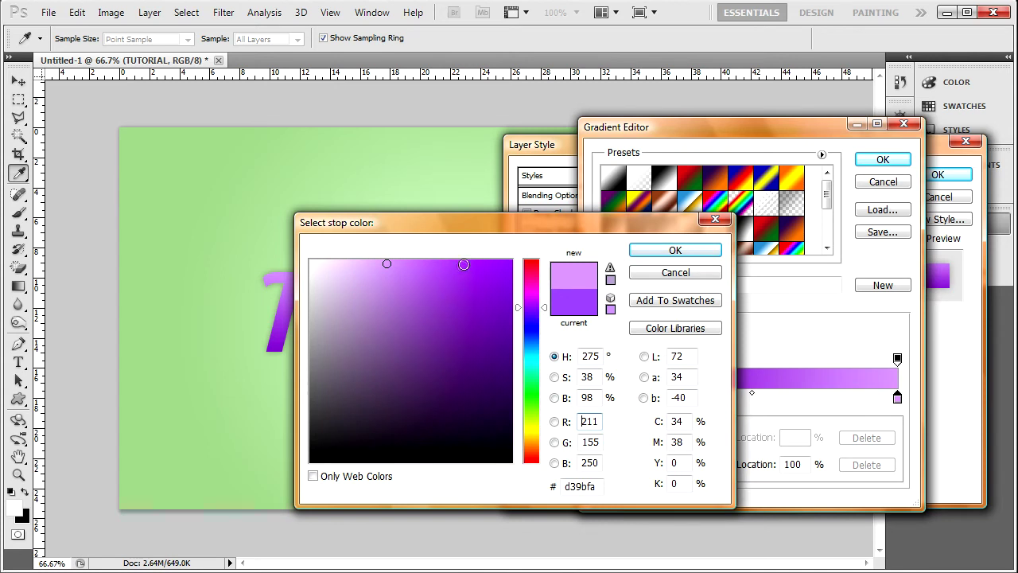
{"action": "left_click_drag", "start_coordinate": [470, 260], "coordinate": [379, 260]}
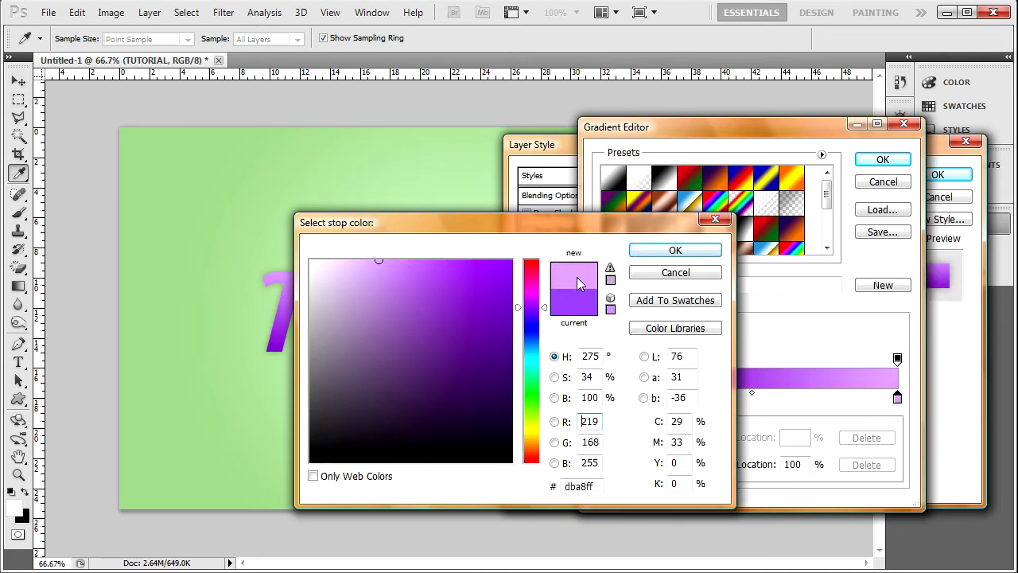
{"action": "left_click", "coordinate": [661, 251]}
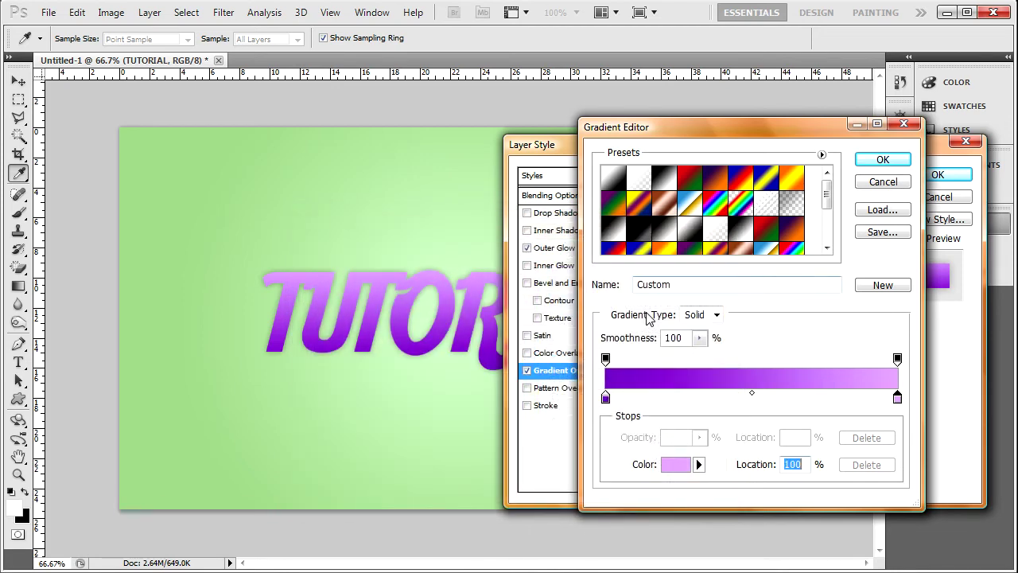
Change the left stop to a brighter purple and accept the gradient and layer style
{"action": "double_click", "coordinate": [605, 398]}
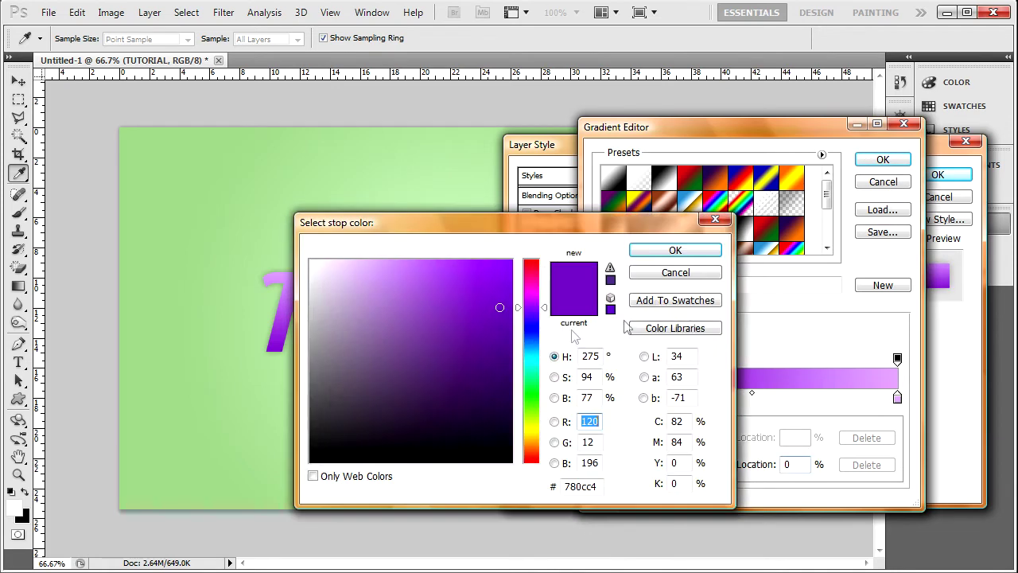
{"action": "left_click_drag", "start_coordinate": [525, 309], "coordinate": [411, 295]}
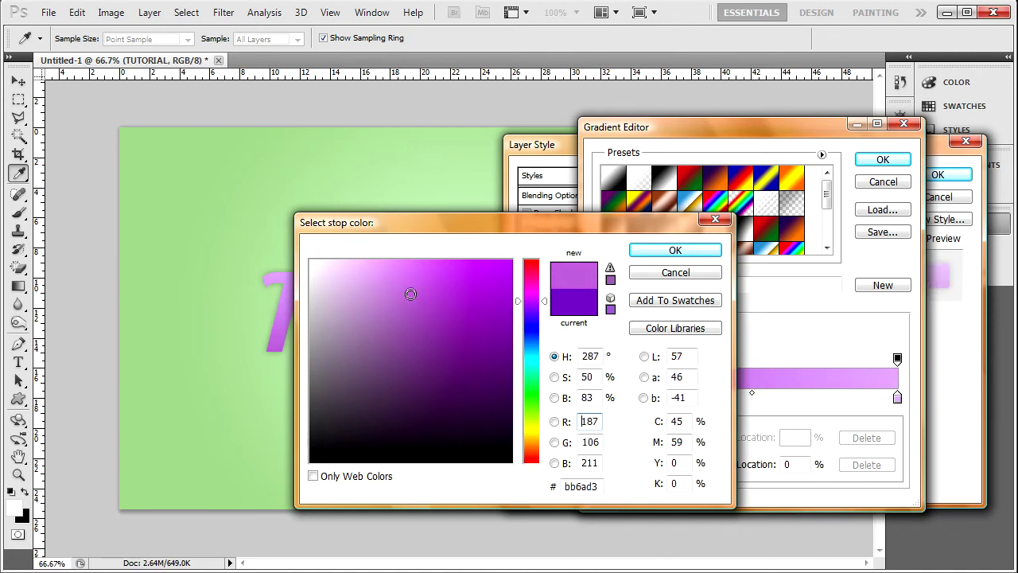
{"action": "left_click_drag", "start_coordinate": [409, 251], "coordinate": [403, 504]}
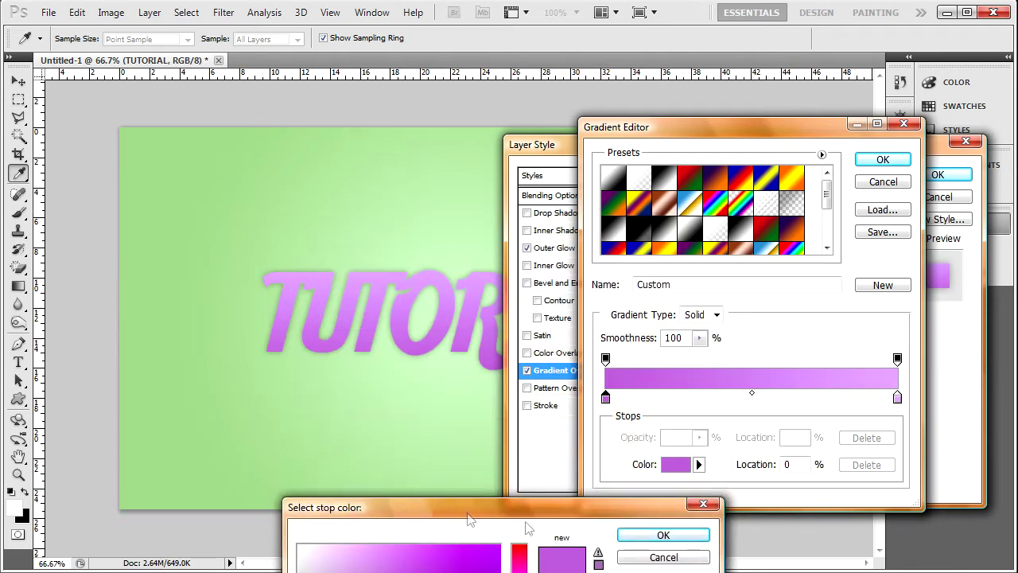
{"action": "left_click", "coordinate": [487, 550]}
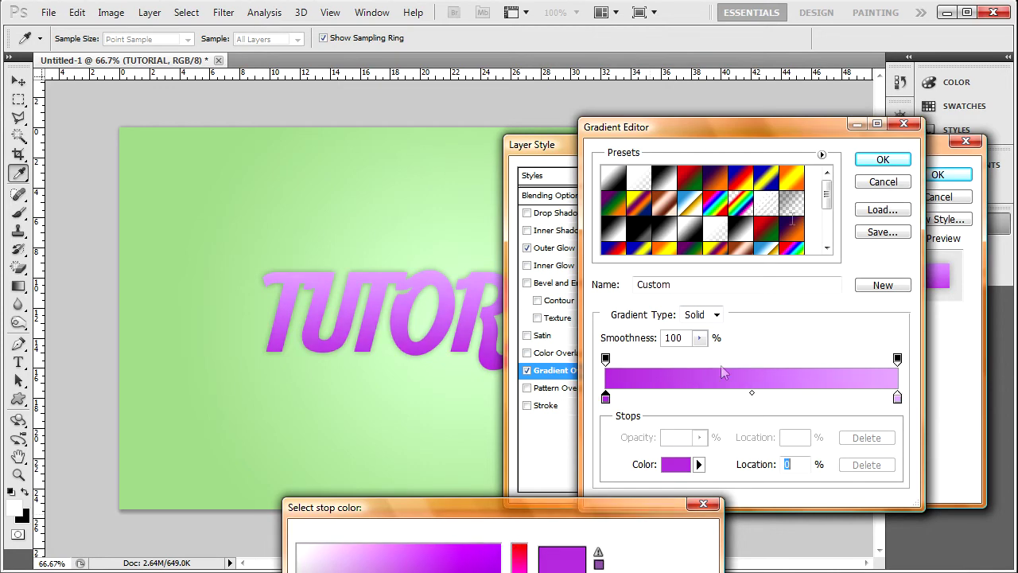
{"action": "left_click", "coordinate": [663, 535]}
{"action": "left_click", "coordinate": [883, 159]}
{"action": "left_click", "coordinate": [938, 175]}
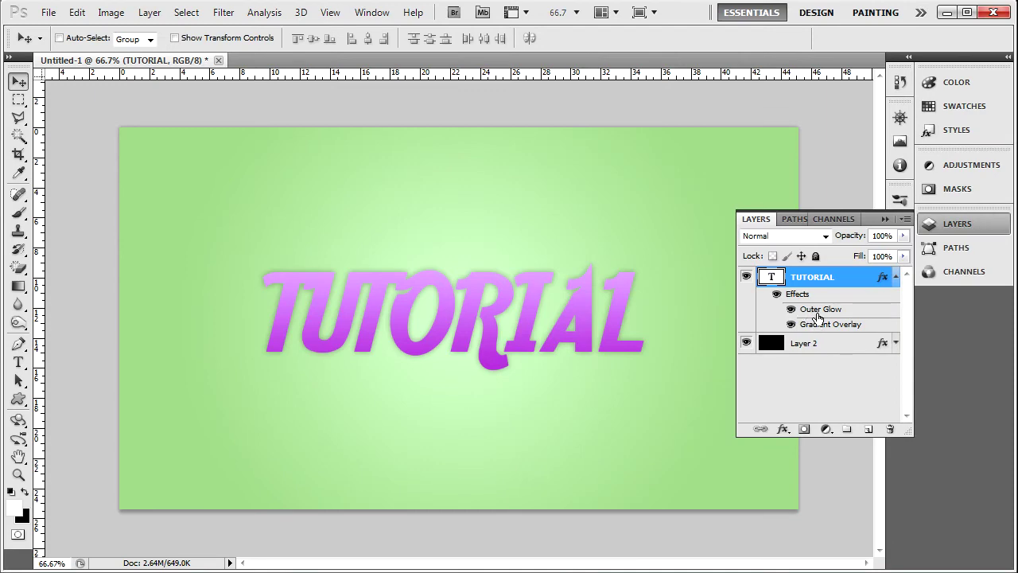
Make the outer glow white at 81% opacity with a tighter size
{"action": "double_click", "coordinate": [818, 310]}
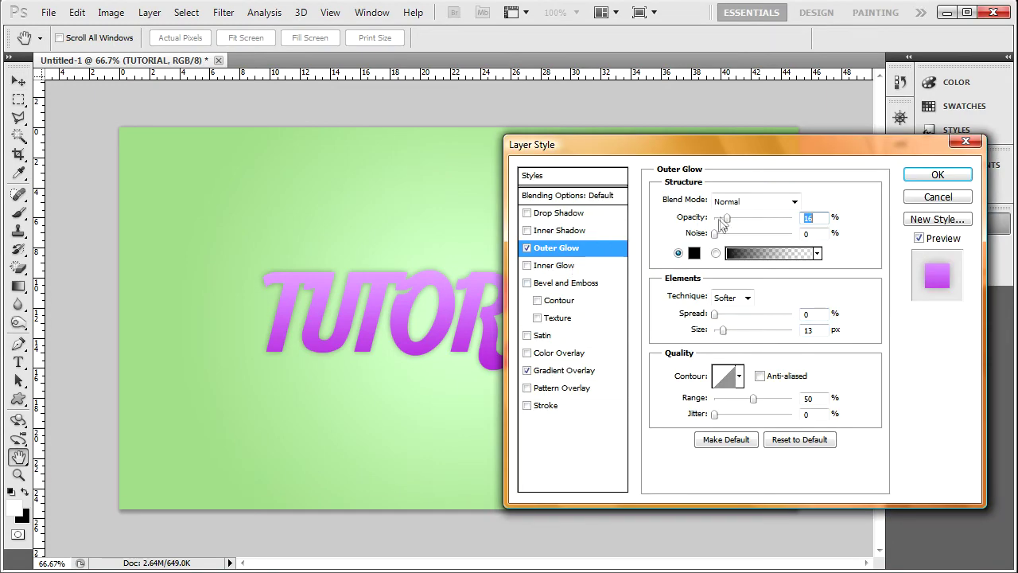
{"action": "left_click_drag", "start_coordinate": [731, 222], "coordinate": [778, 220]}
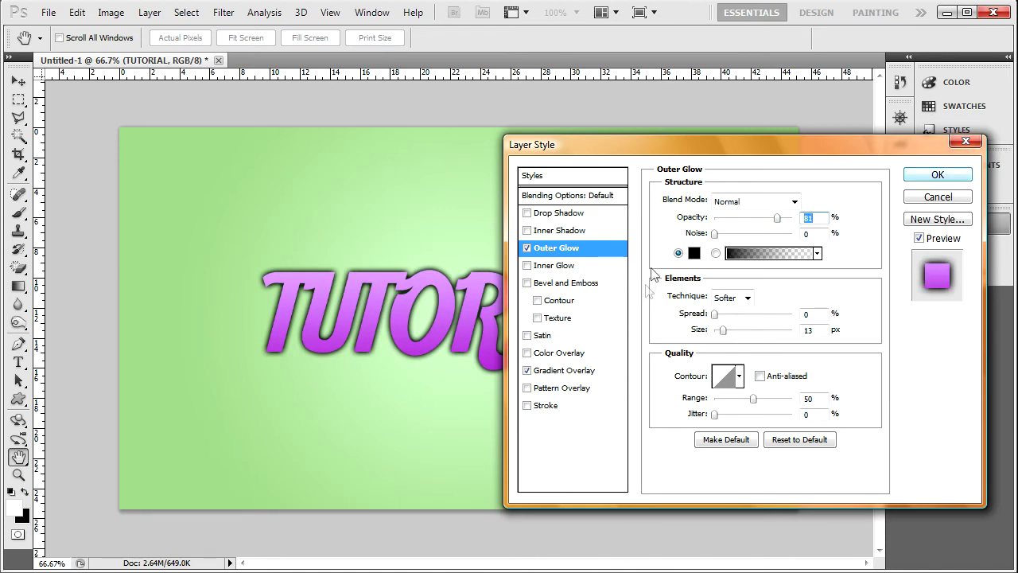
{"action": "left_click", "coordinate": [693, 253]}
{"action": "left_click", "coordinate": [300, 546]}
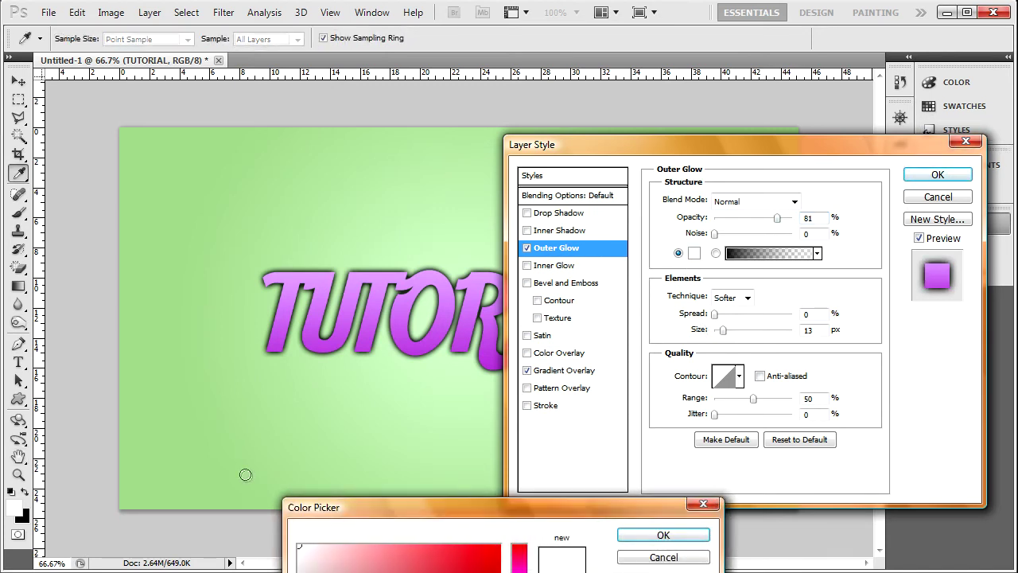
{"action": "left_click", "coordinate": [675, 538]}
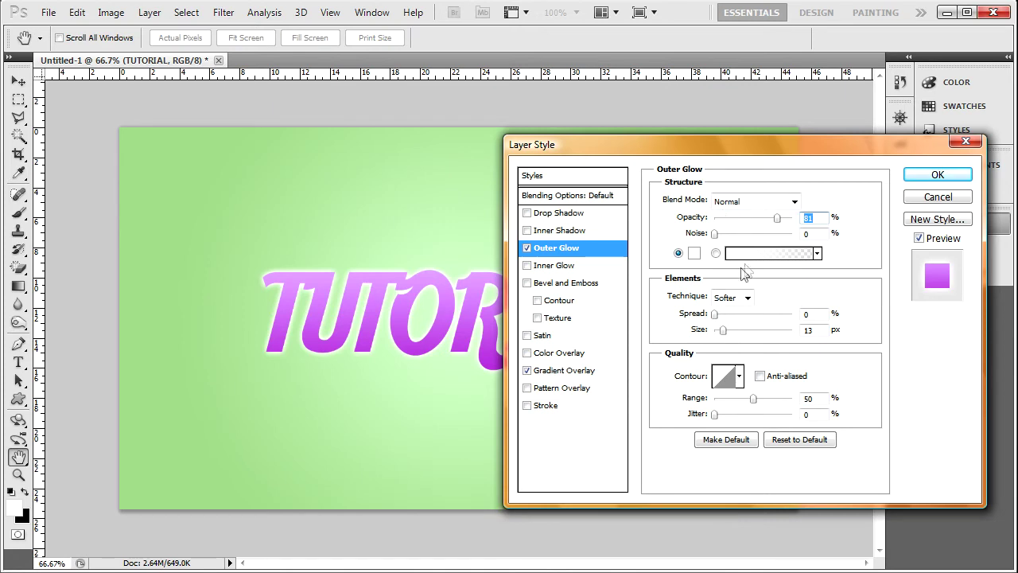
{"action": "mouse_move", "coordinate": [724, 337]}
{"action": "left_mouse_down"}
{"action": "mouse_move", "coordinate": [750, 337]}
{"action": "mouse_move", "coordinate": [722, 336]}
{"action": "mouse_move", "coordinate": [734, 335]}
{"action": "left_mouse_up"}
{"action": "left_click", "coordinate": [934, 175]}
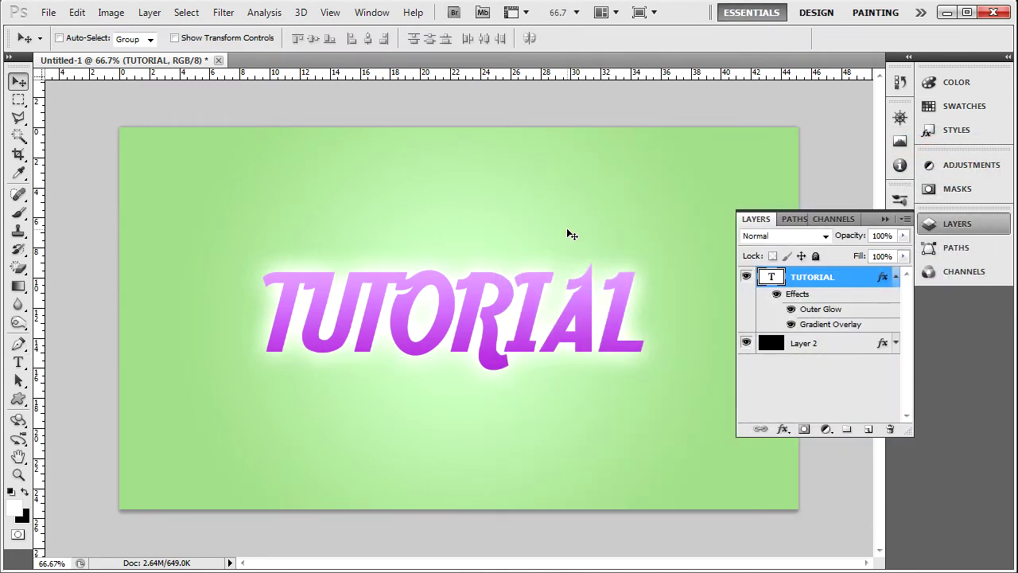
Preview the whole design zoomed out, then return to 66.7% zoom
{"action": "left_click", "coordinate": [887, 220]}
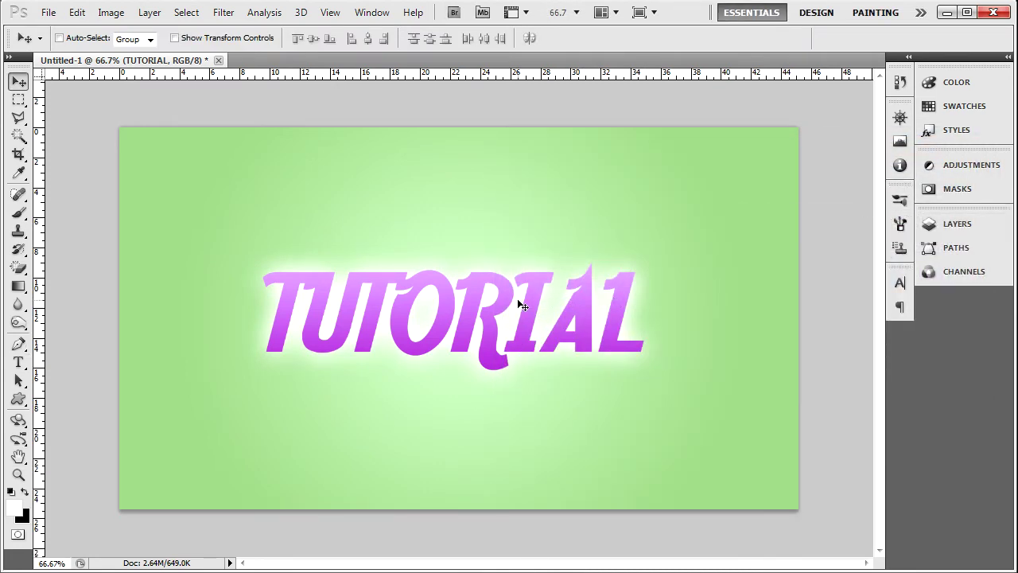
{"action": "key", "text": "ctrl+minus"}
{"action": "key", "text": "ctrl+minus"}
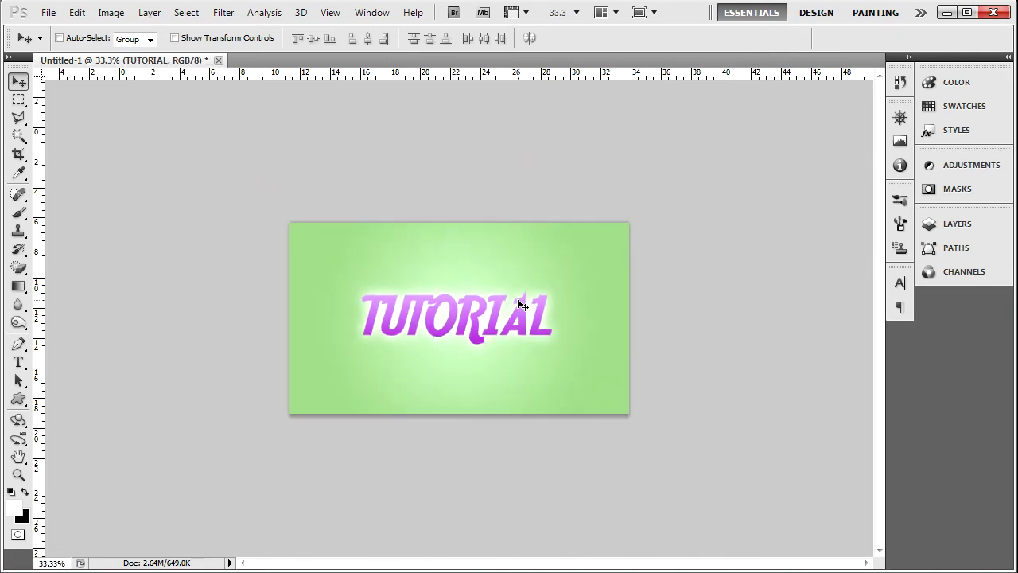
{"action": "key", "text": "ctrl+plus"}
{"action": "key", "text": "ctrl+plus"}
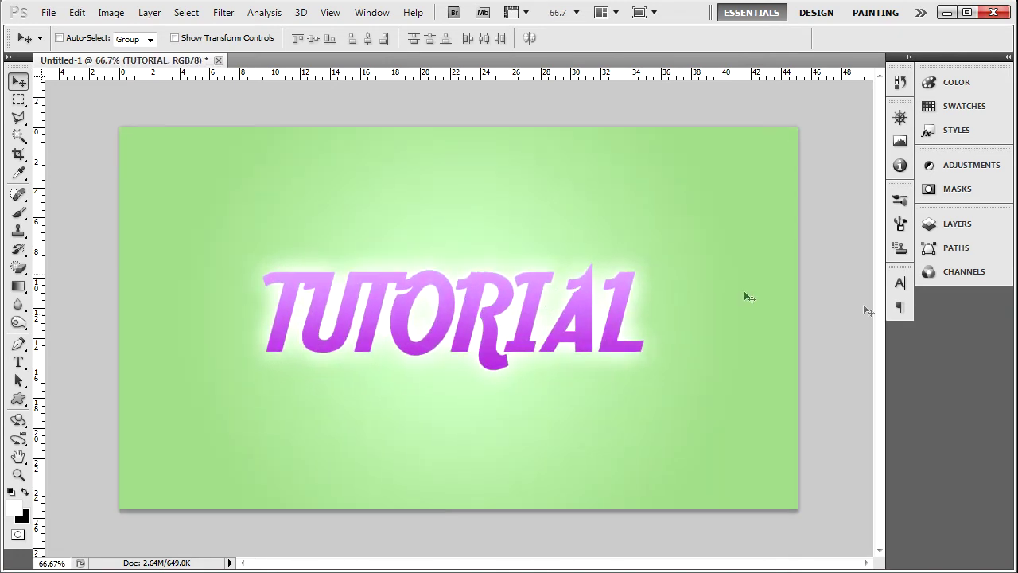
{"action": "left_click", "coordinate": [947, 229]}
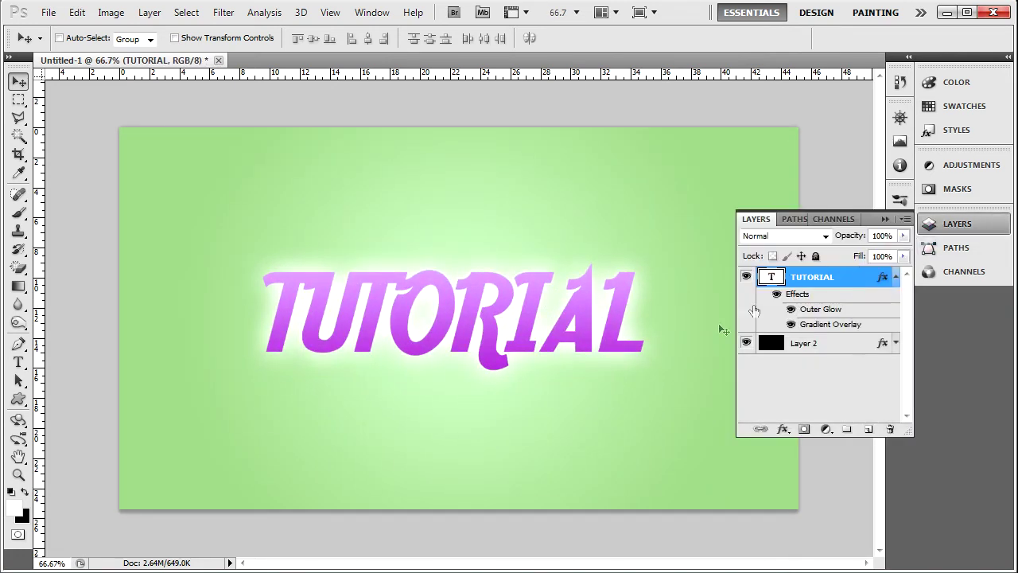
{"action": "double_click", "coordinate": [825, 324]}
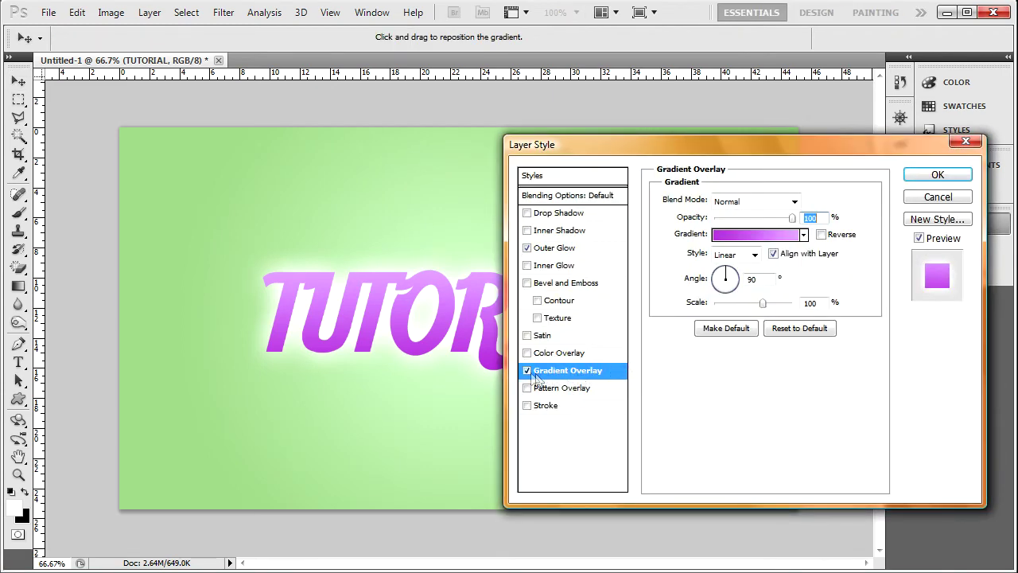
Try a bright cyan Color Overlay instead of the gradient, then revert to the Gradient Overlay
{"action": "left_click", "coordinate": [526, 371]}
{"action": "left_click", "coordinate": [549, 354]}
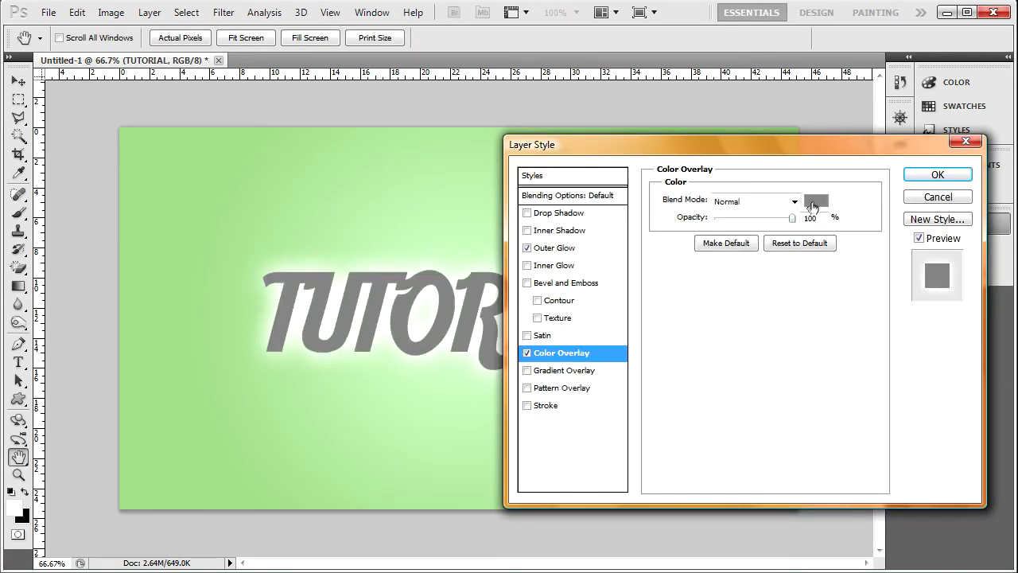
{"action": "left_click", "coordinate": [815, 202]}
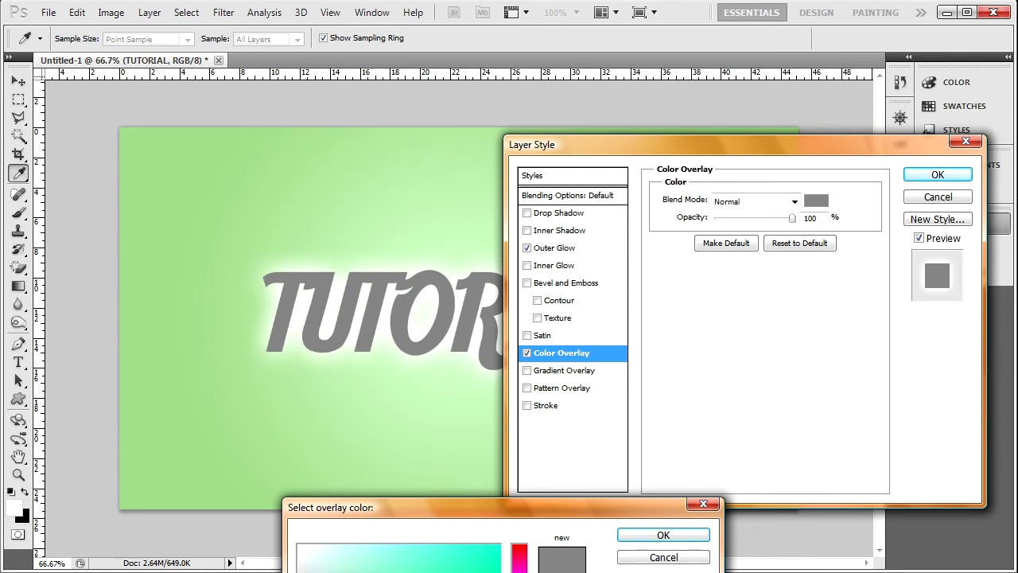
{"action": "left_click", "coordinate": [498, 547]}
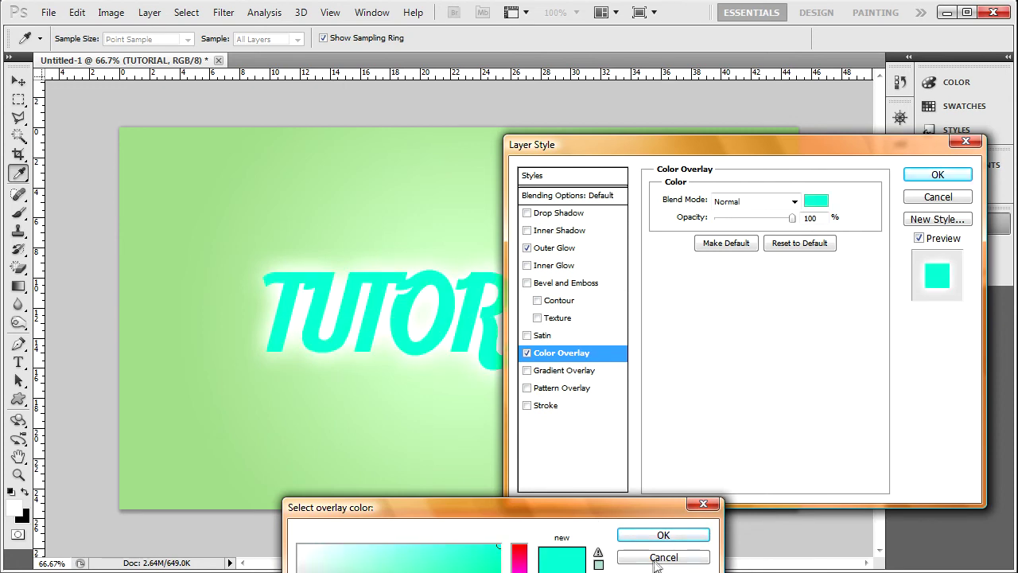
{"action": "left_click", "coordinate": [664, 536]}
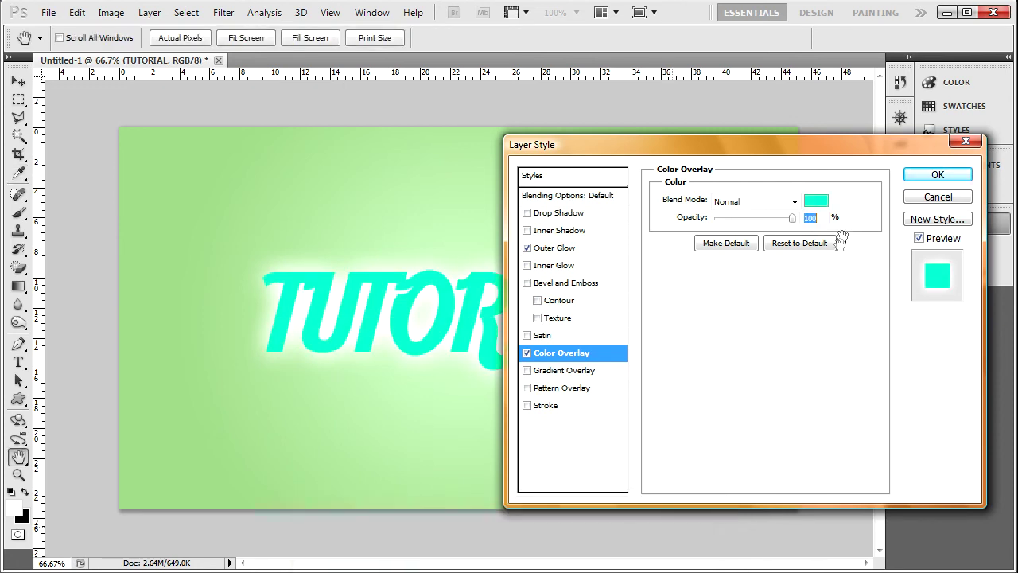
{"action": "left_click", "coordinate": [527, 353]}
{"action": "left_click", "coordinate": [527, 370]}
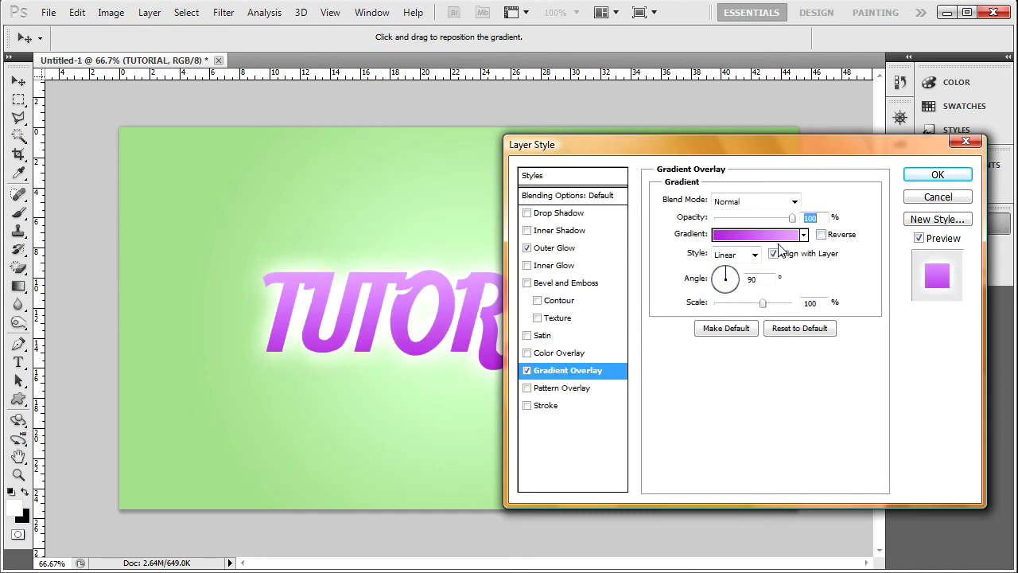
In the Gradient Editor, set the gradient's right stop to light cyan
{"action": "left_click", "coordinate": [782, 234]}
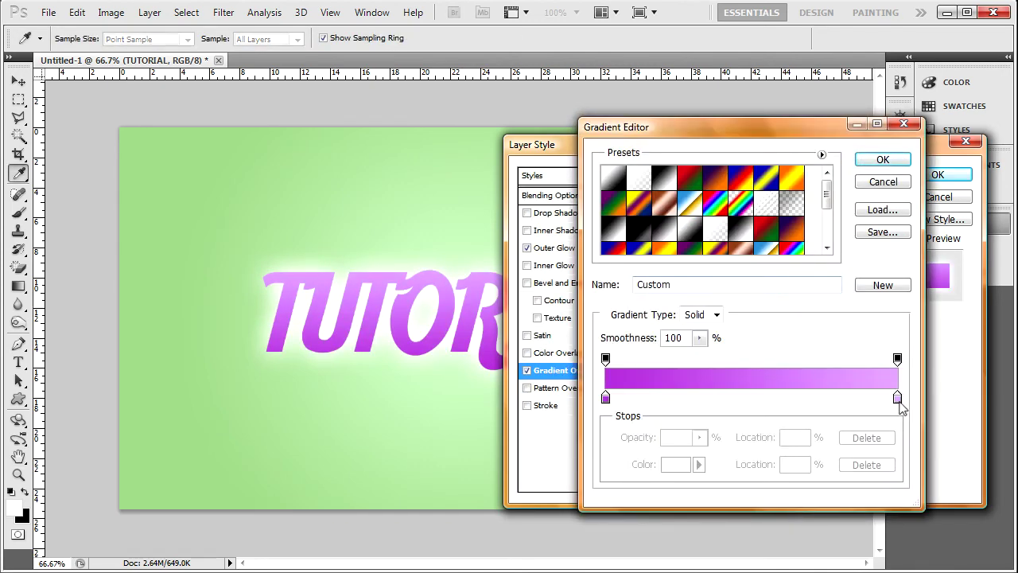
{"action": "left_click", "coordinate": [898, 398]}
{"action": "double_click", "coordinate": [897, 397]}
{"action": "left_click_drag", "start_coordinate": [519, 558], "coordinate": [519, 572]}
{"action": "left_click", "coordinate": [663, 535]}
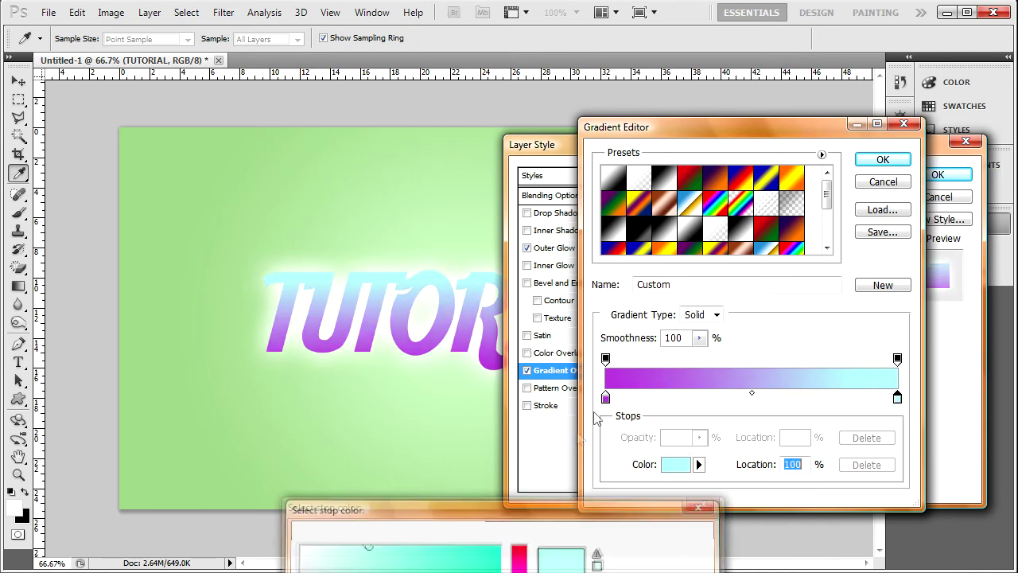
Set the left stop to teal #6dc5b5 and apply the teal-to-aqua gradient overlay
{"action": "double_click", "coordinate": [606, 398]}
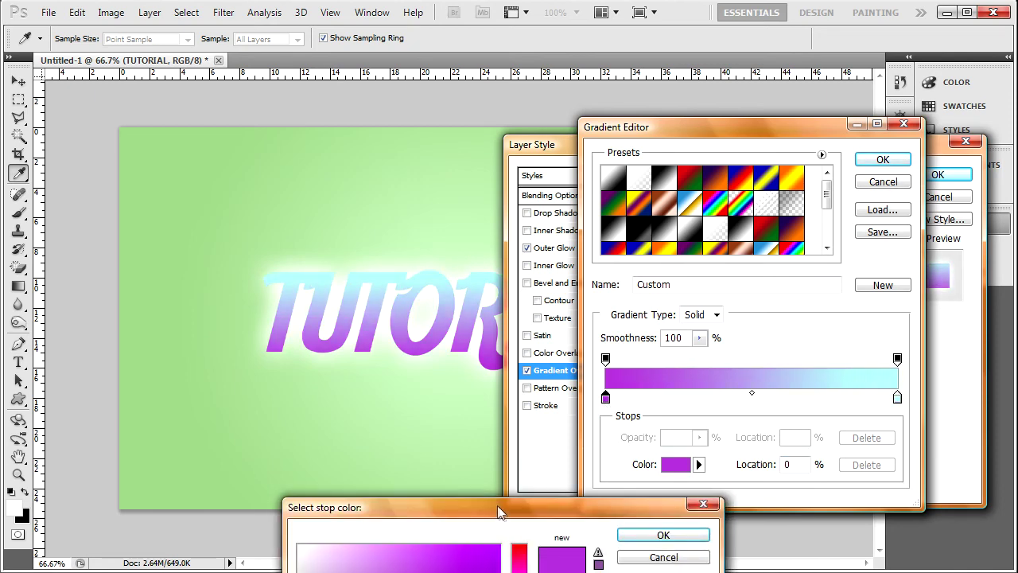
{"action": "left_click_drag", "start_coordinate": [499, 514], "coordinate": [643, 159]}
{"action": "left_click_drag", "start_coordinate": [661, 299], "coordinate": [666, 297]}
{"action": "left_click", "coordinate": [542, 244]}
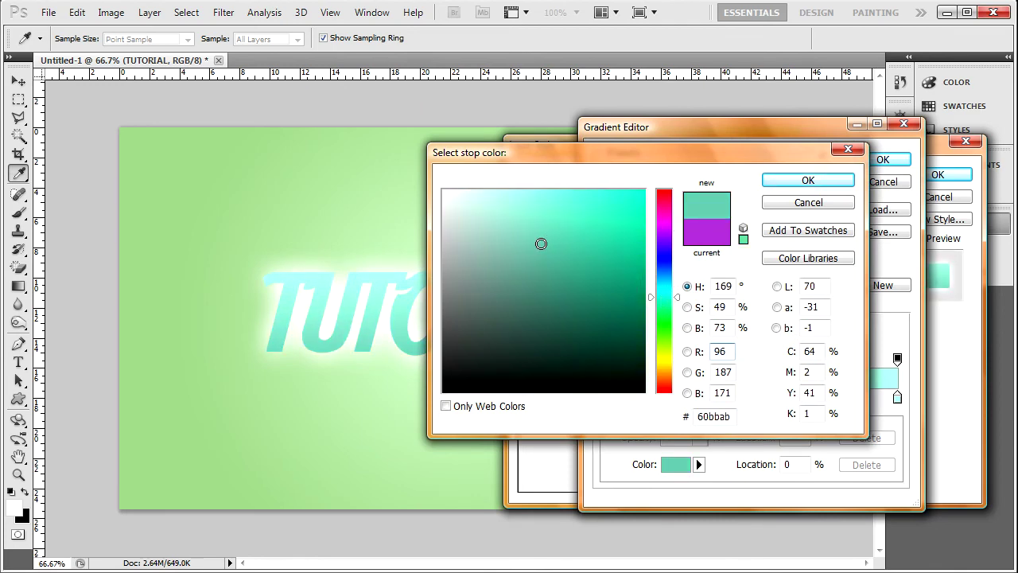
{"action": "left_click", "coordinate": [533, 236]}
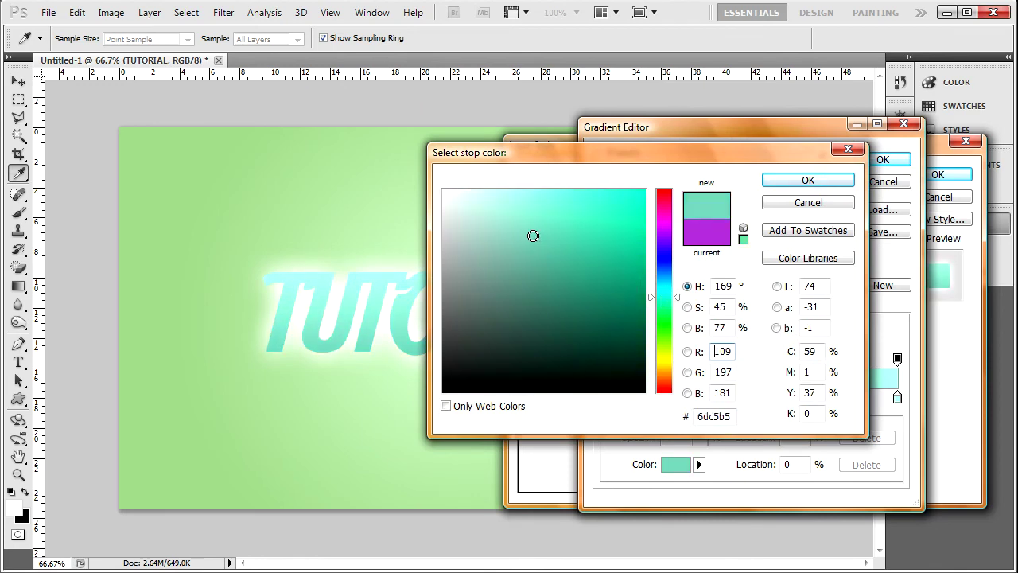
{"action": "left_click", "coordinate": [796, 181]}
{"action": "left_click", "coordinate": [884, 159]}
{"action": "left_click", "coordinate": [938, 174]}
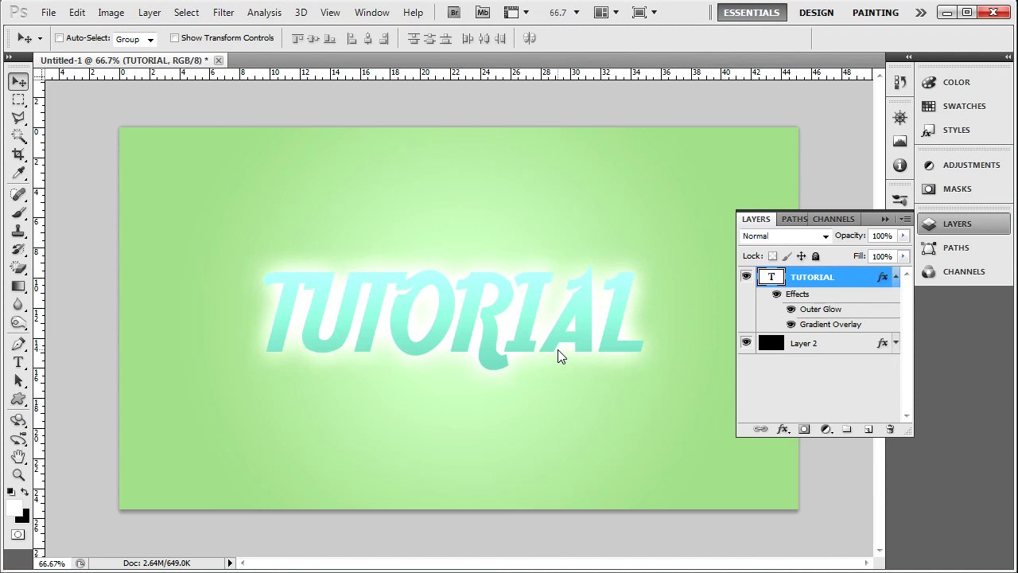
Collapse the Layers panel back into the icon dock
{"action": "left_click", "coordinate": [886, 219]}
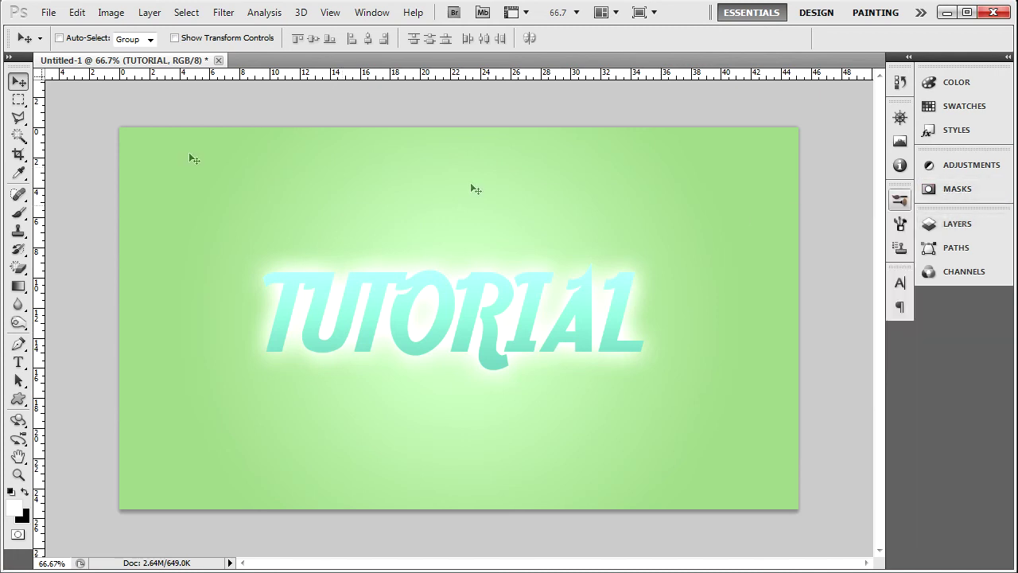